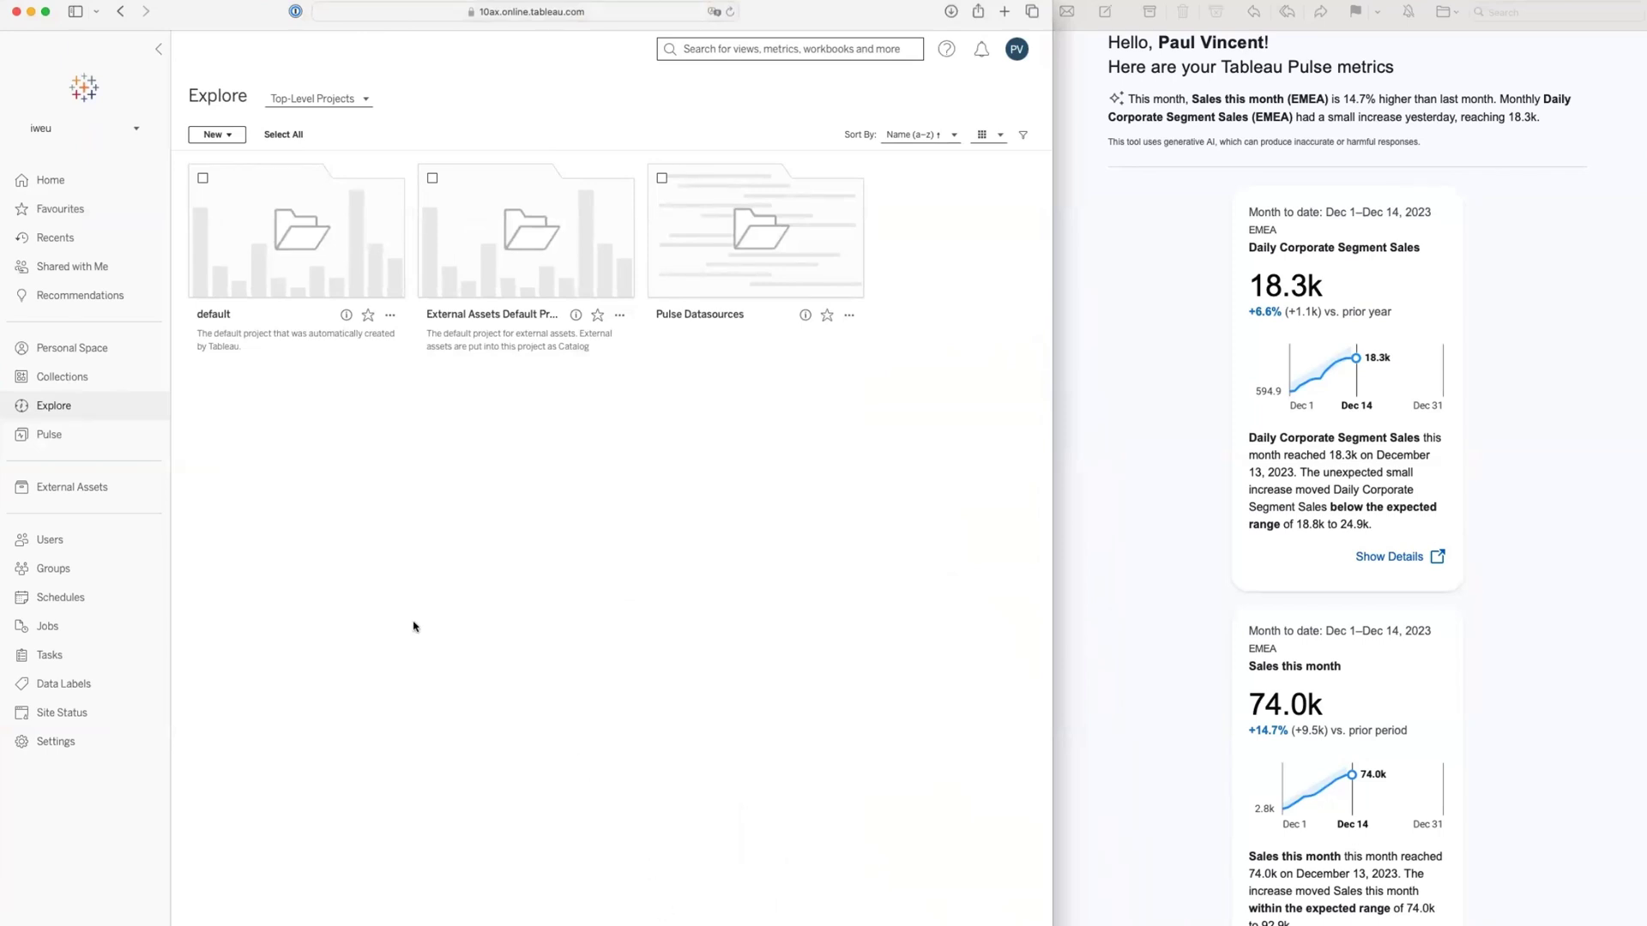
Open Tableau Pulse to view Today's Pulse with the followed EMEA sales metrics
{"action": "left_click", "coordinate": [73, 435]}
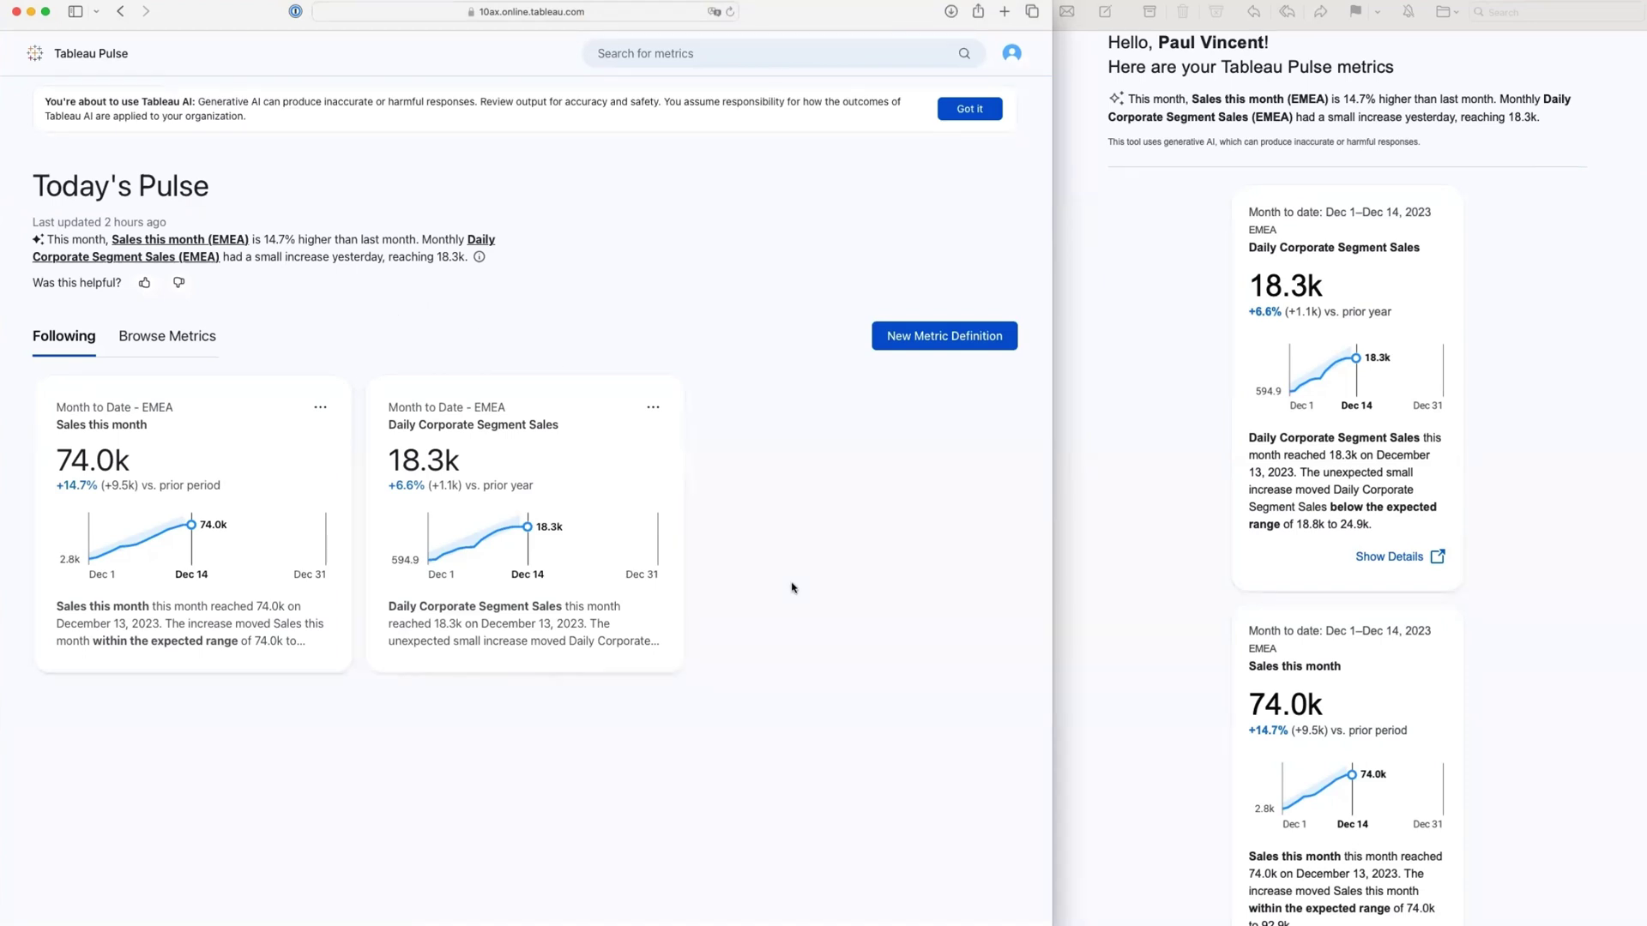
Create a new metric definition connected to the Superstore Current Dates data source
{"action": "left_click", "coordinate": [941, 337]}
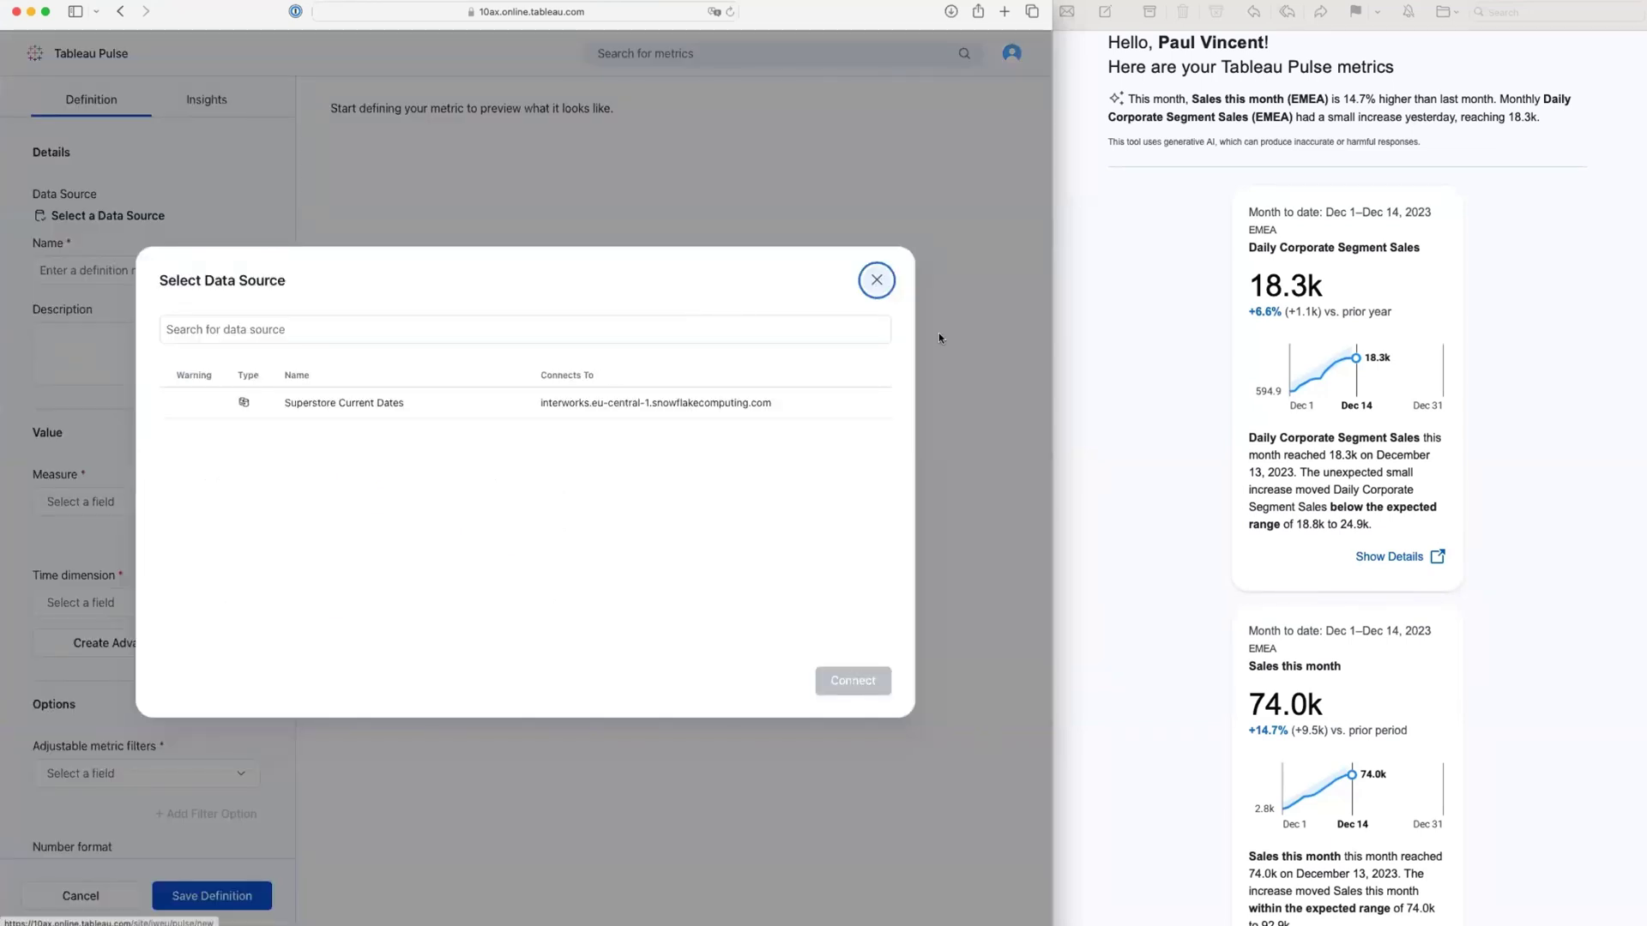
{"action": "left_click", "coordinate": [426, 406]}
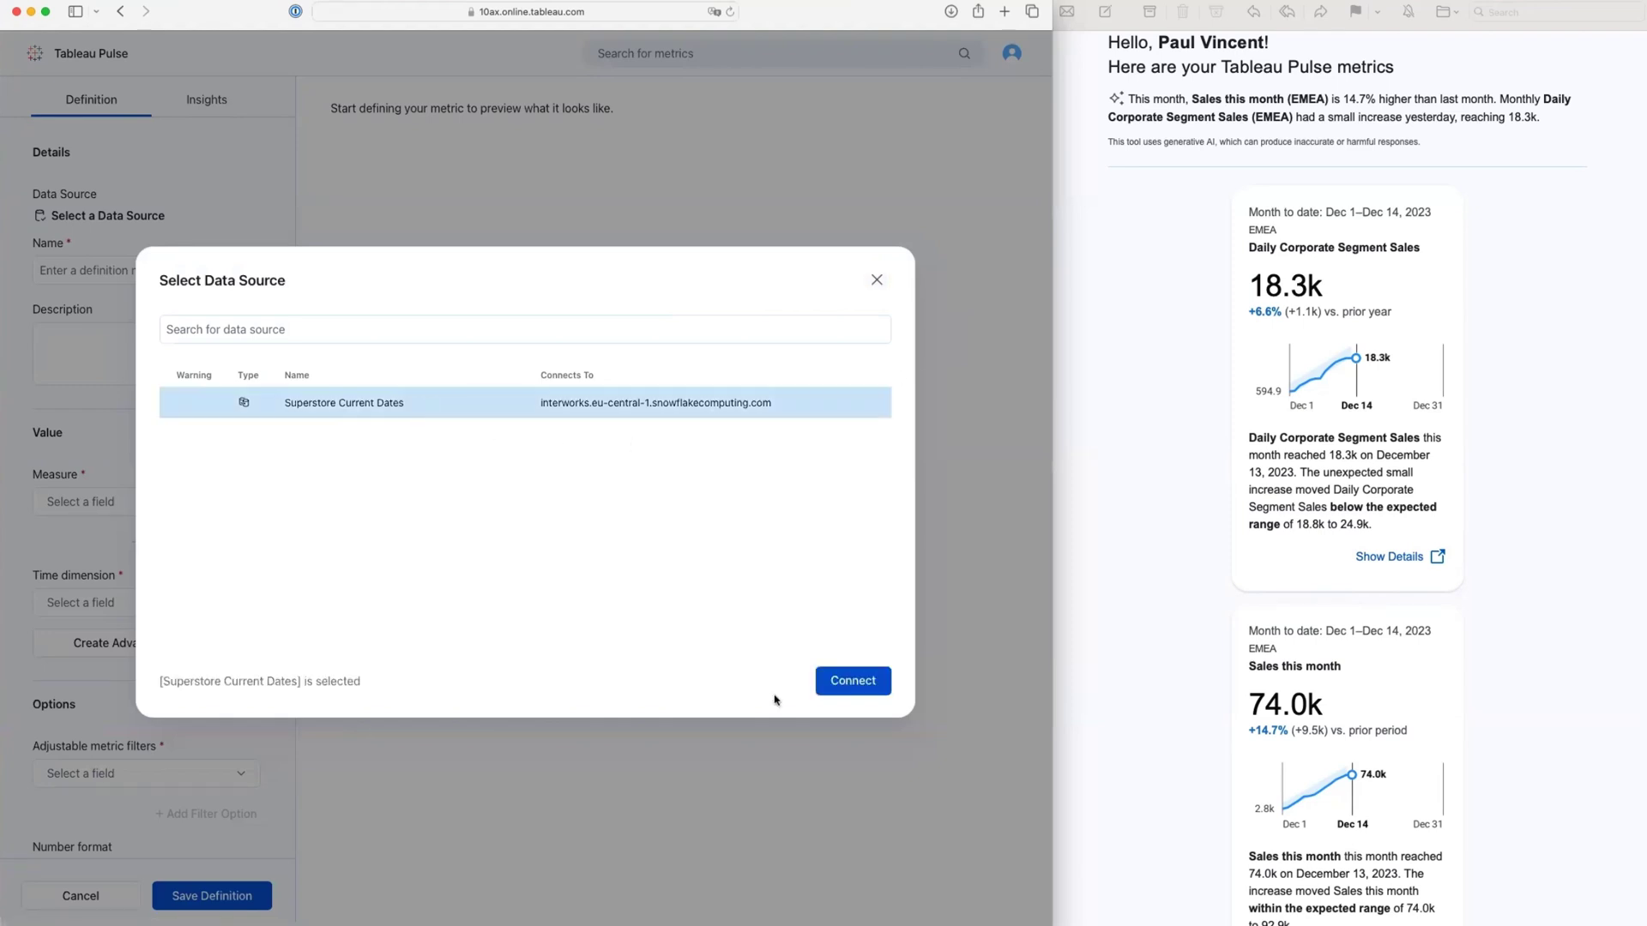
{"action": "left_click", "coordinate": [853, 682]}
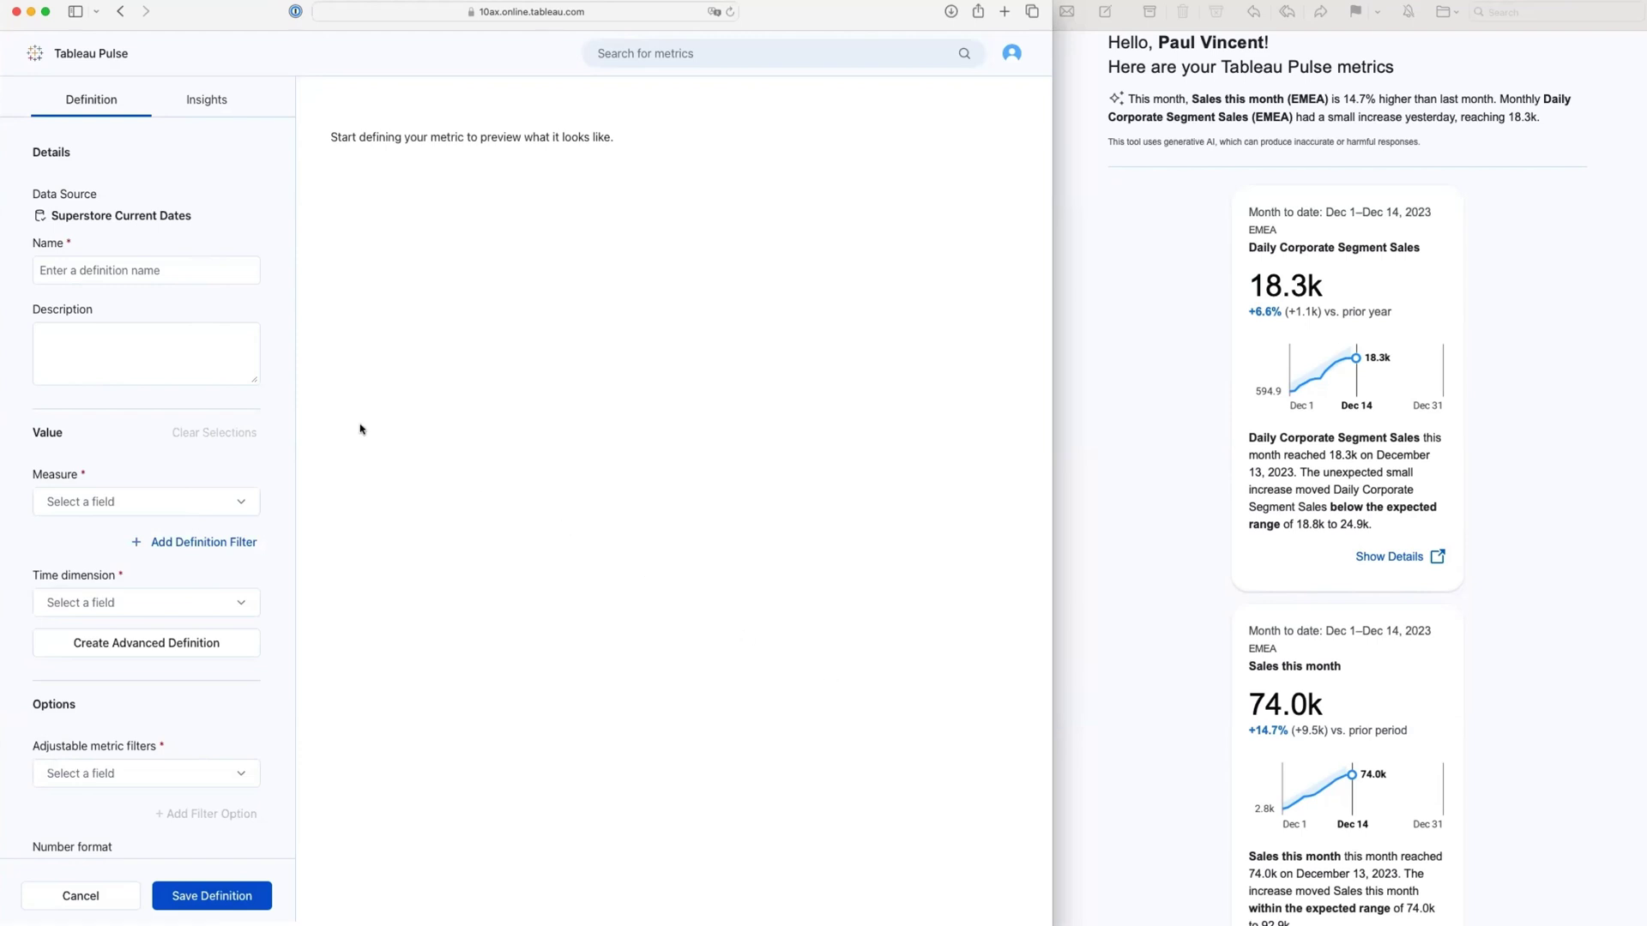
Enter 'Sales' as the definition name and 'Daily sales update' as its description
{"action": "left_click", "coordinate": [151, 271]}
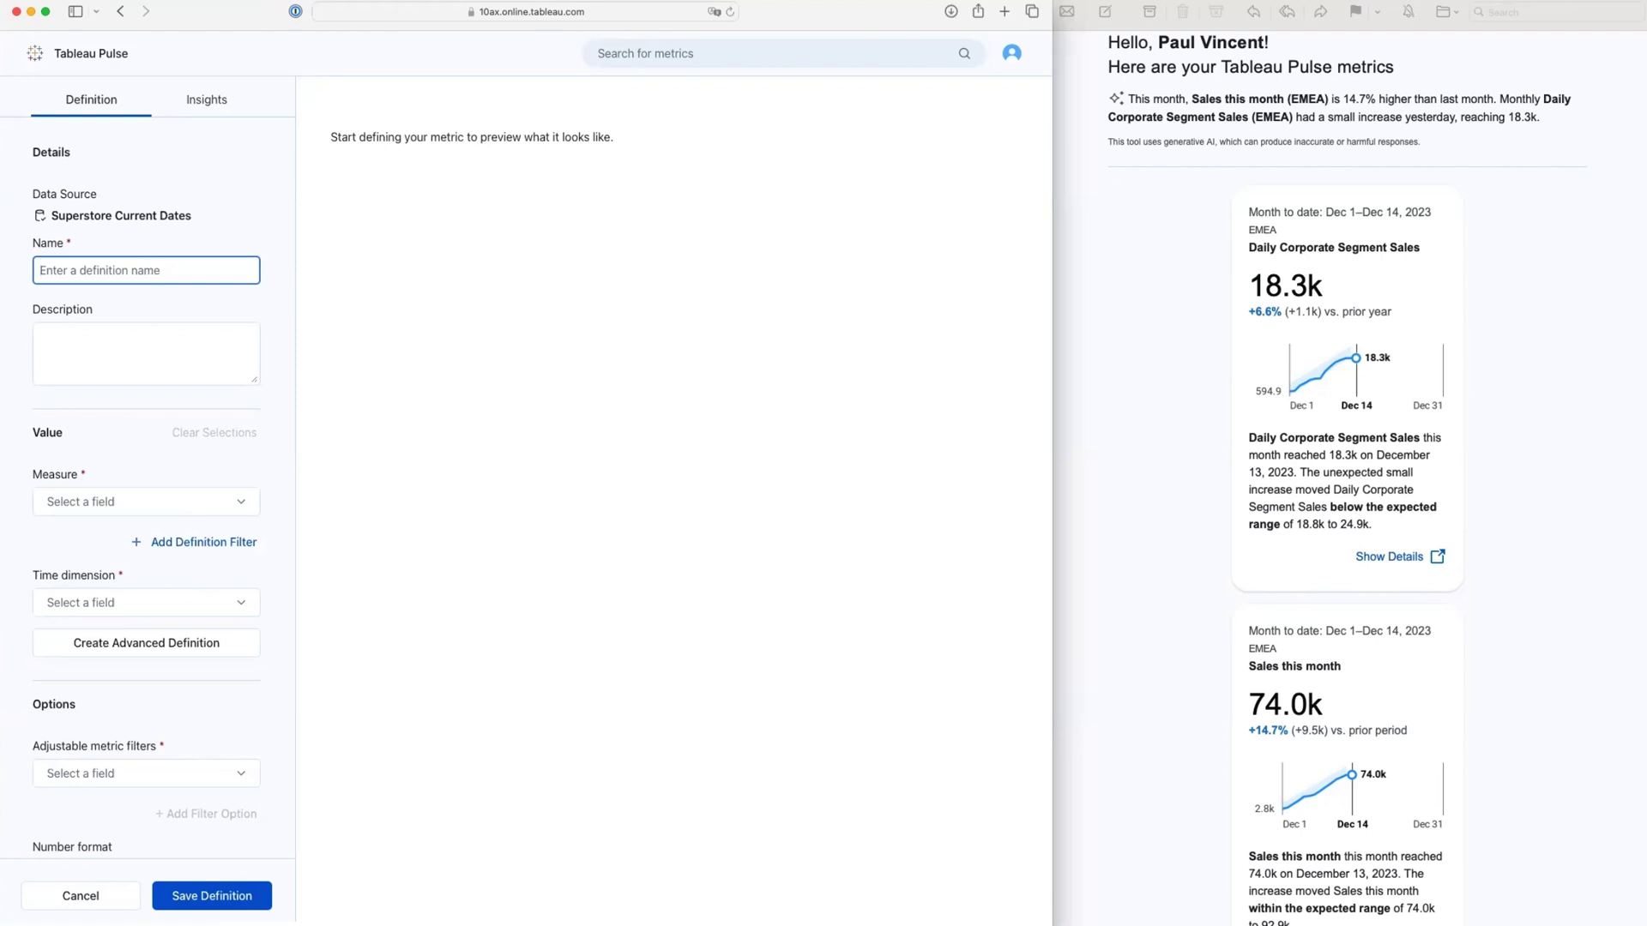
{"action": "type", "text": "Sales"}
{"action": "left_click", "coordinate": [148, 339]}
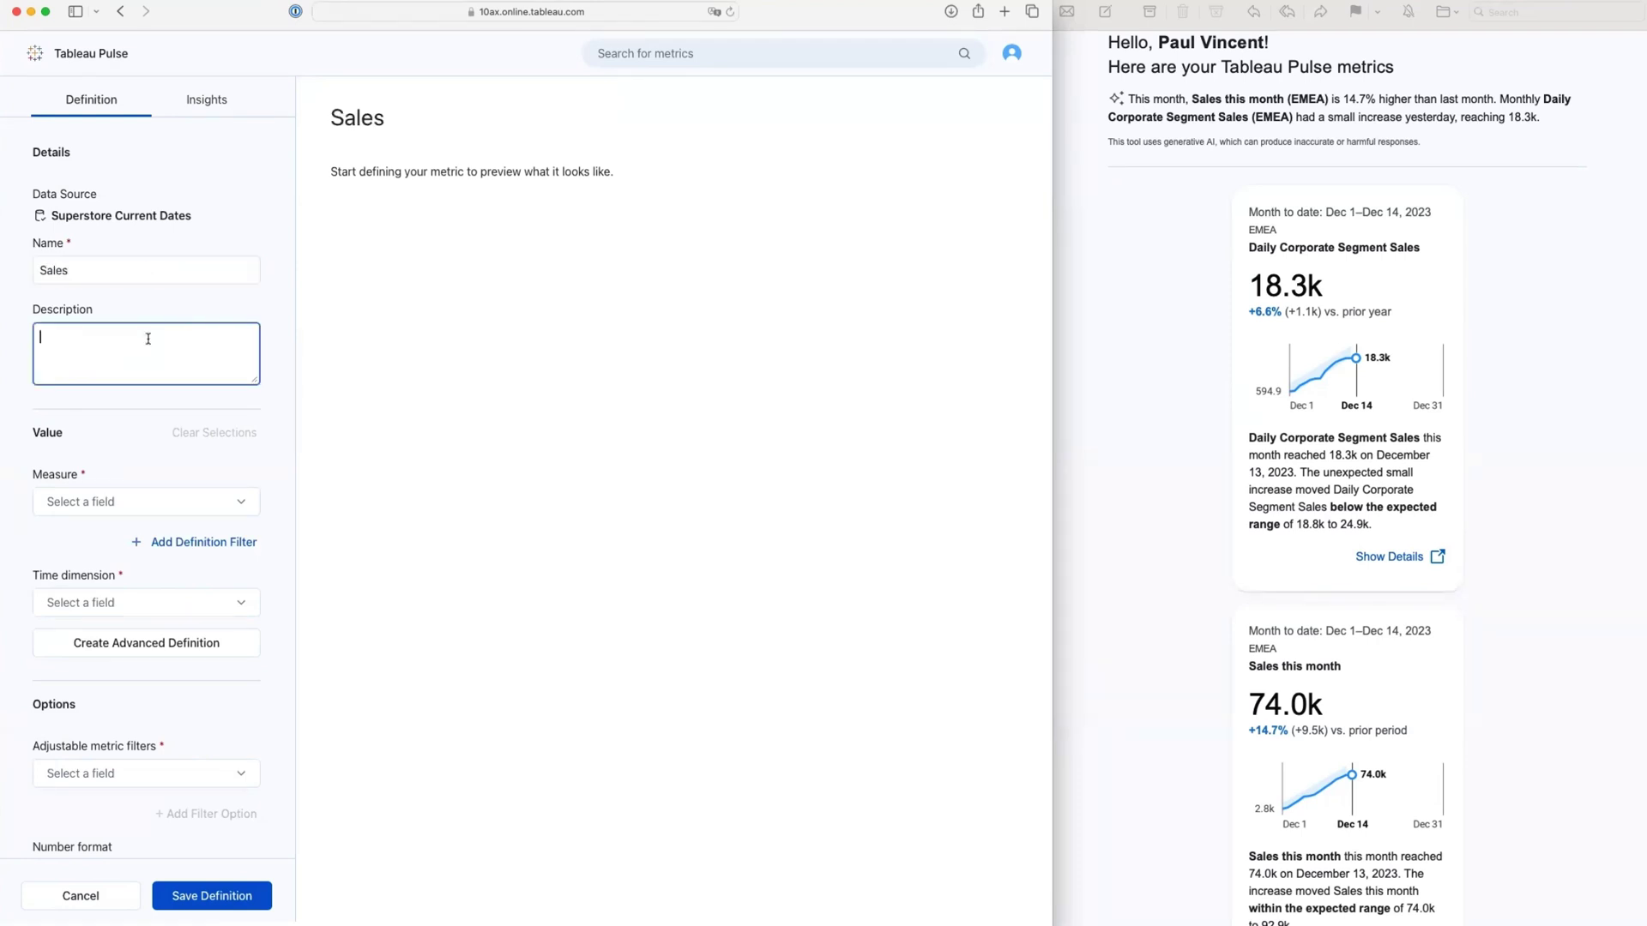
{"action": "type", "text": "Daily sales update"}
{"action": "left_click", "coordinate": [179, 502]}
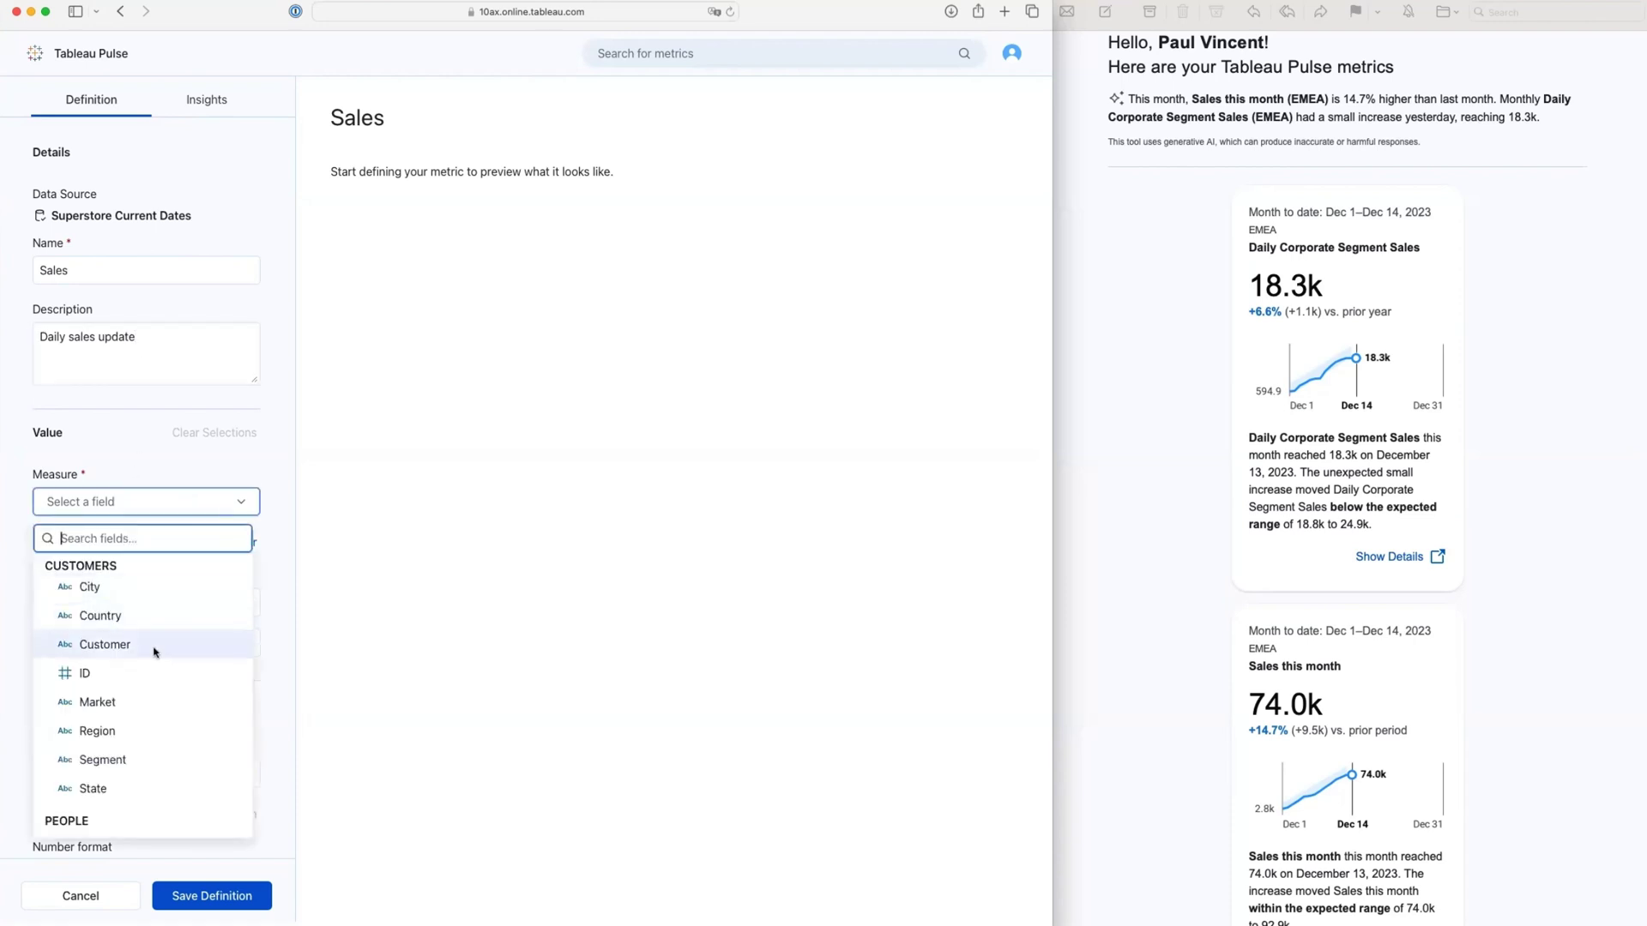
Use Sales as the measure and Order Date as the time dimension
{"action": "scroll", "coordinate": [154, 652], "scroll_direction": "down", "scroll_amount": 6}
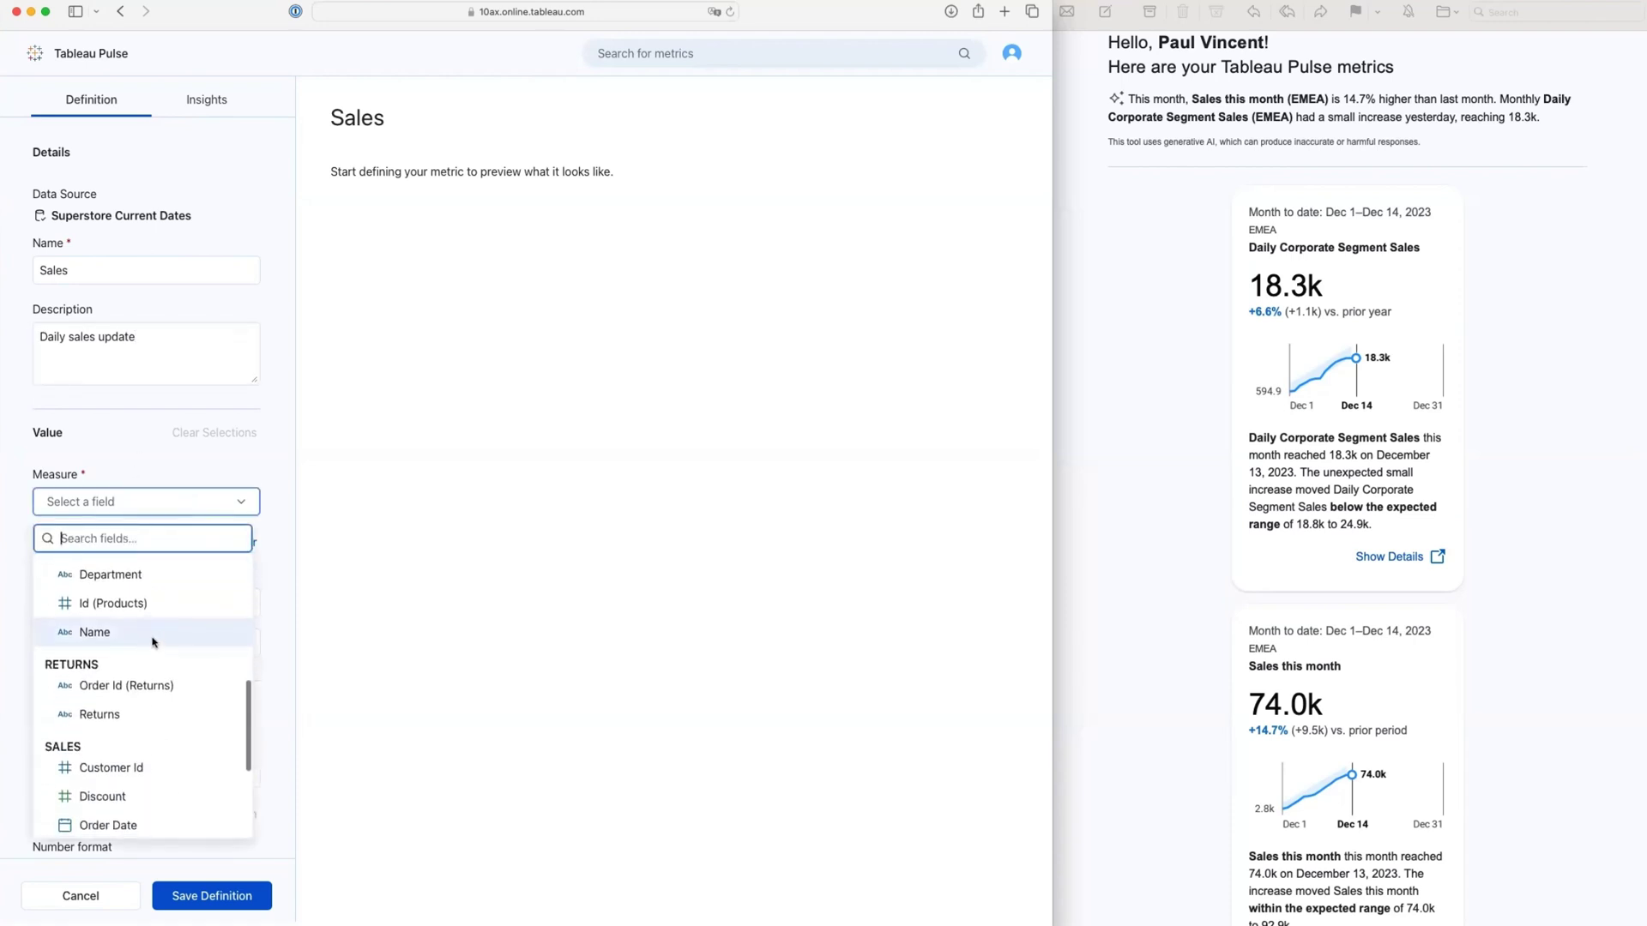
{"action": "scroll", "coordinate": [154, 643], "scroll_direction": "down", "scroll_amount": 4}
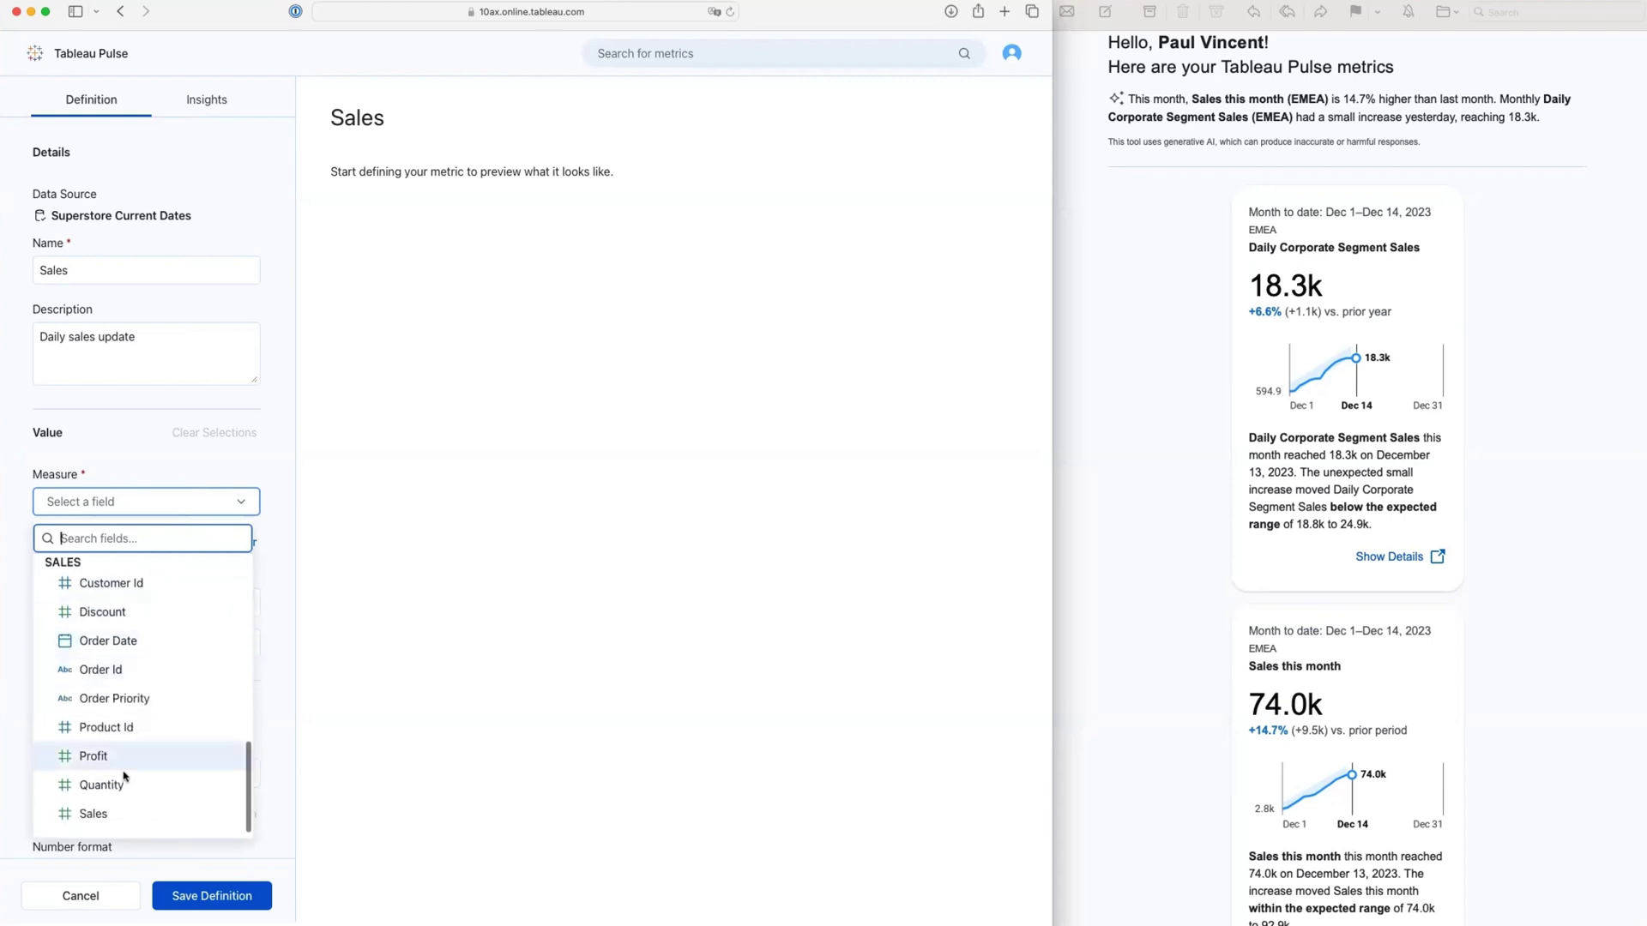
{"action": "left_click", "coordinate": [129, 813]}
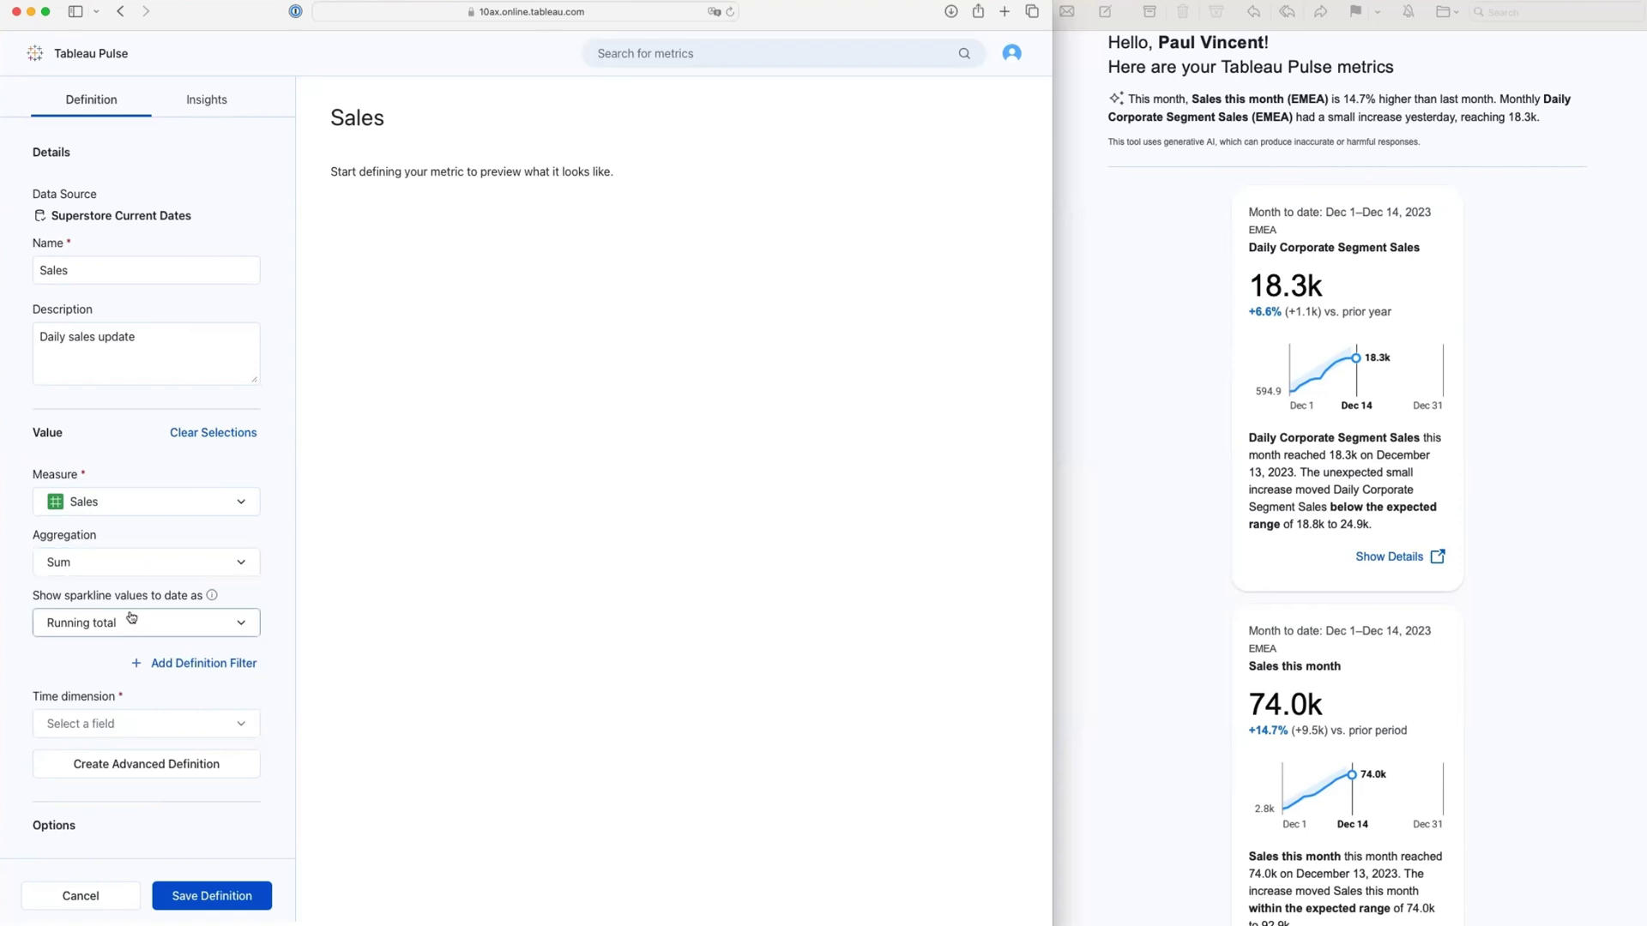
{"action": "left_click", "coordinate": [205, 730]}
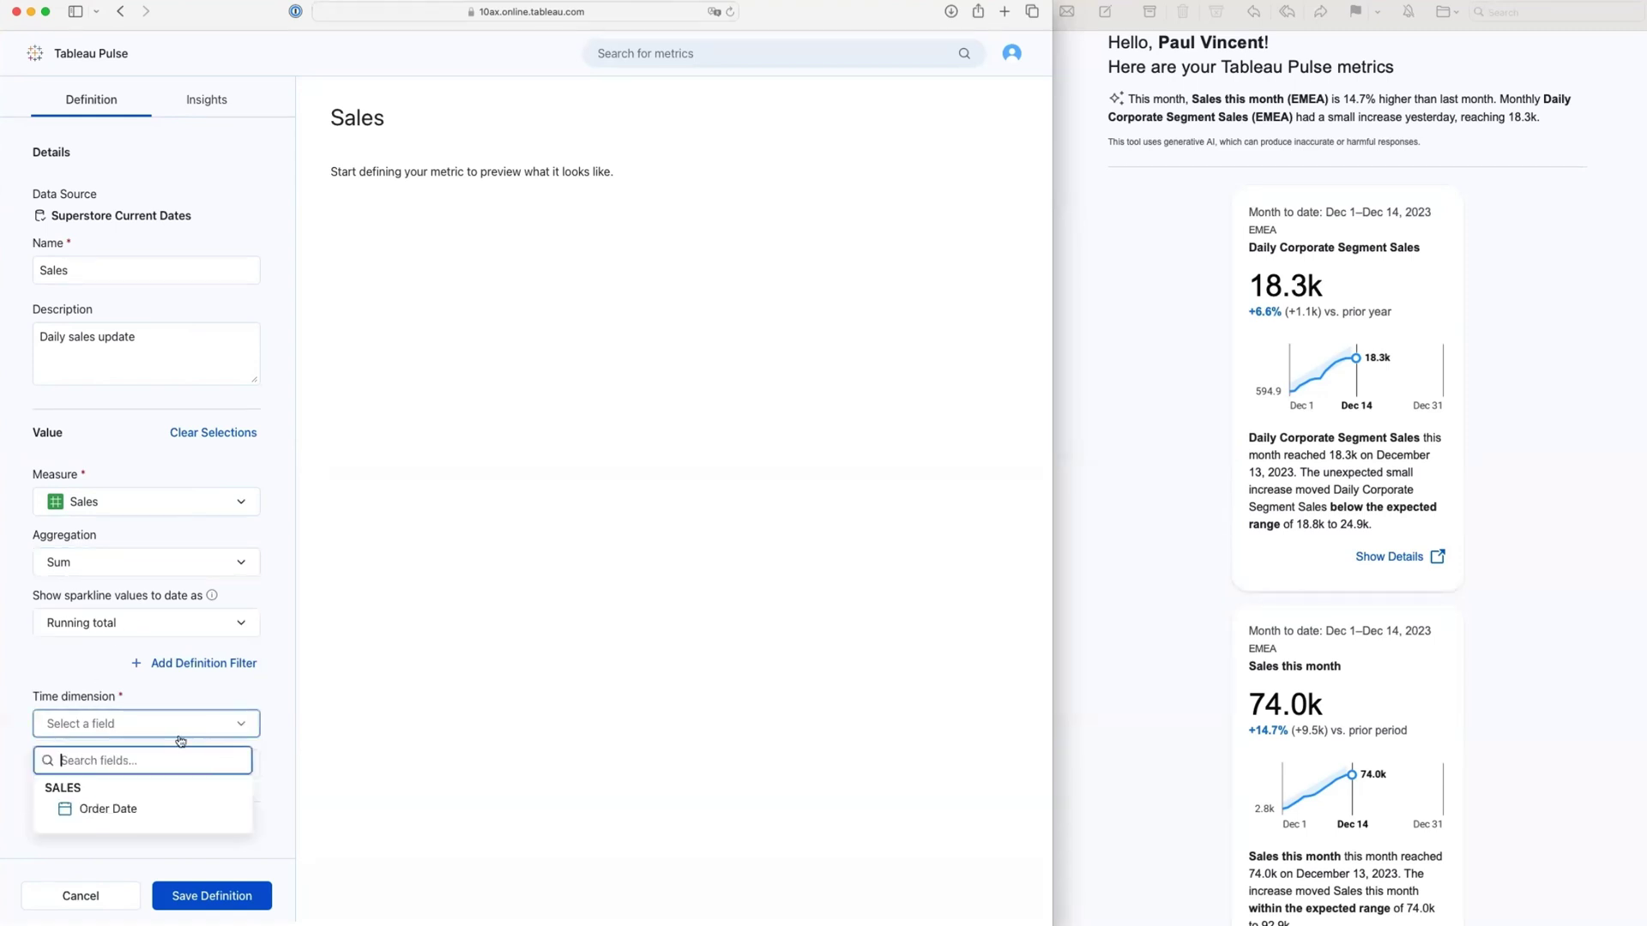
{"action": "left_click", "coordinate": [117, 810]}
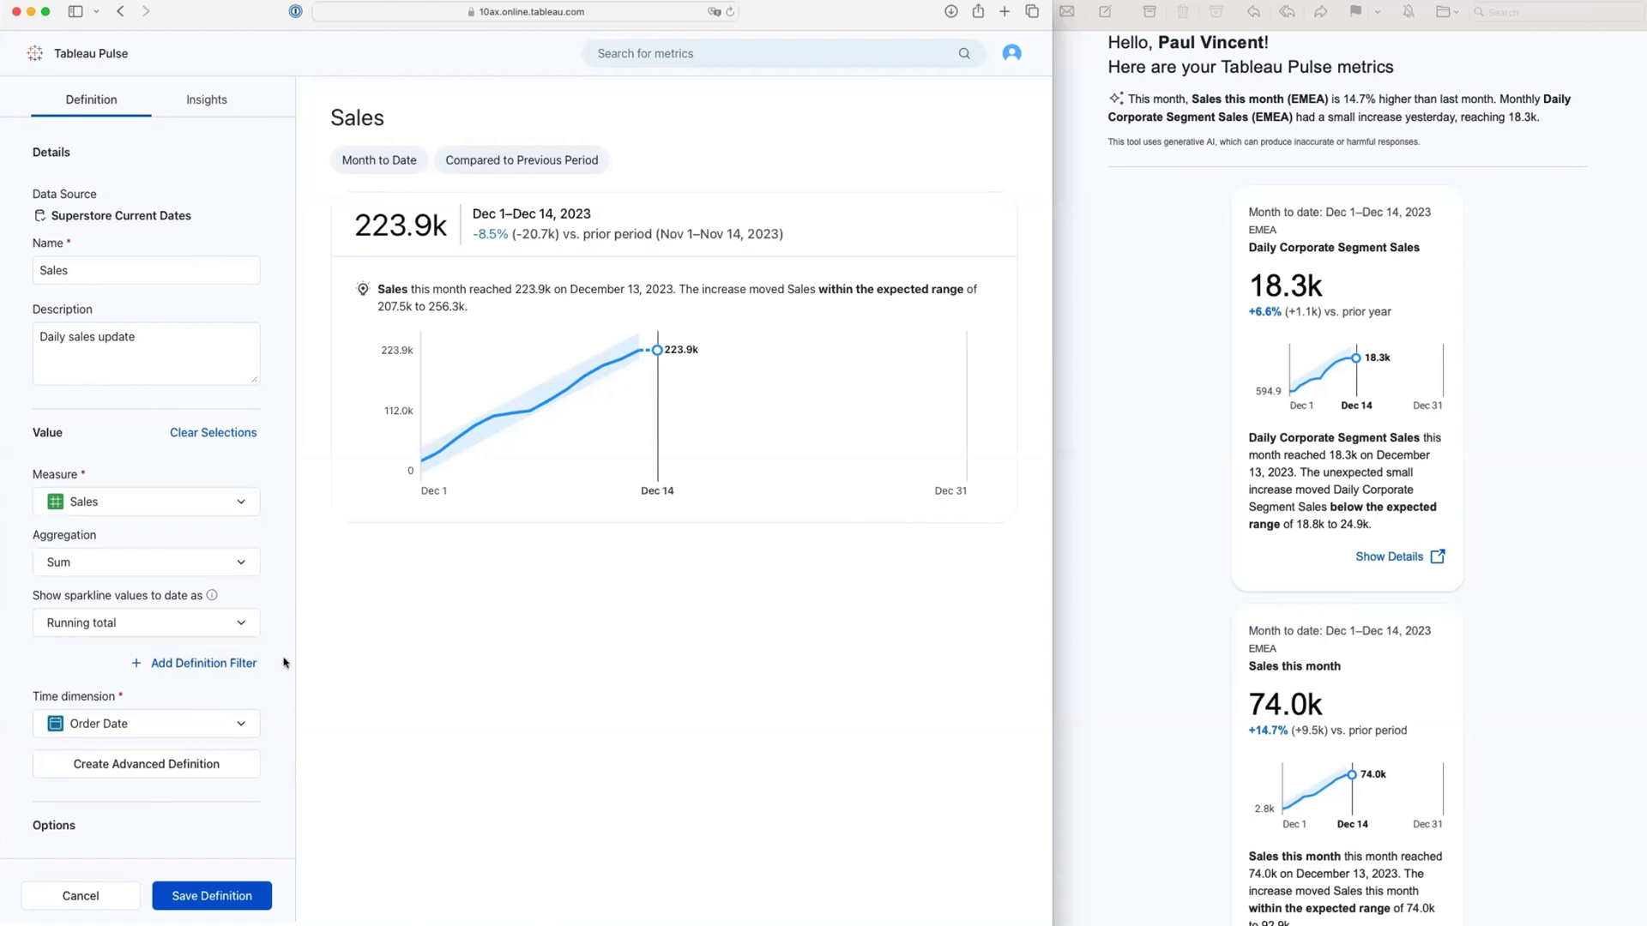
Add a Market definition filter that includes only EMEA
{"action": "scroll", "coordinate": [286, 661], "scroll_direction": "down", "scroll_amount": 4}
{"action": "scroll", "coordinate": [285, 661], "scroll_direction": "down", "scroll_amount": 1}
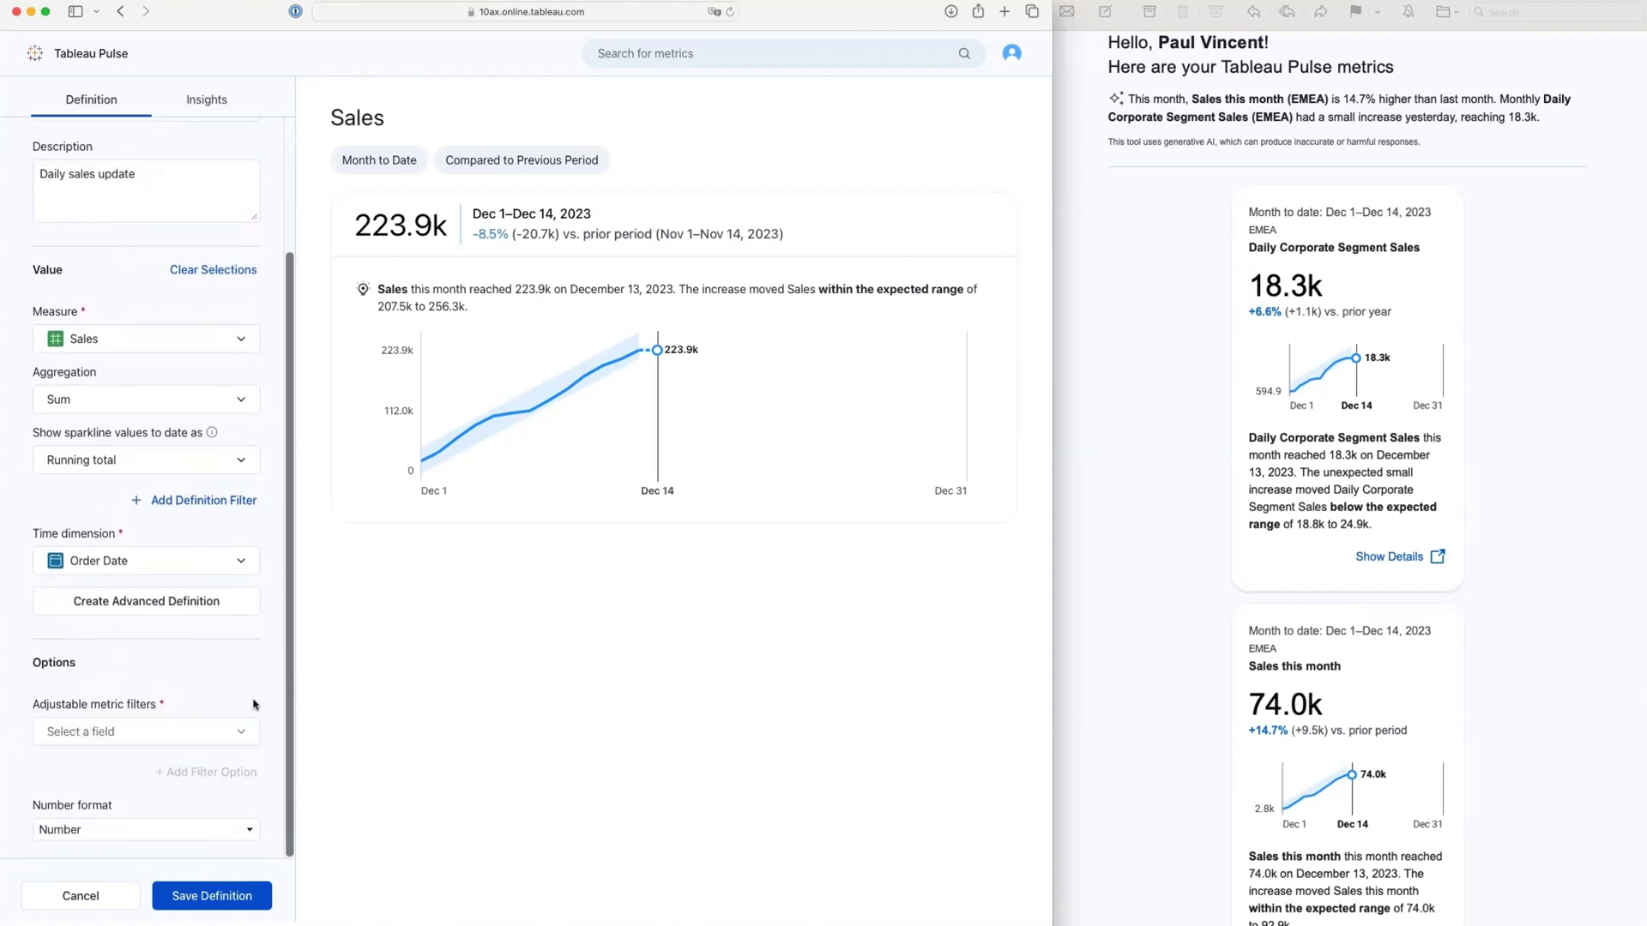
{"action": "left_click", "coordinate": [205, 501]}
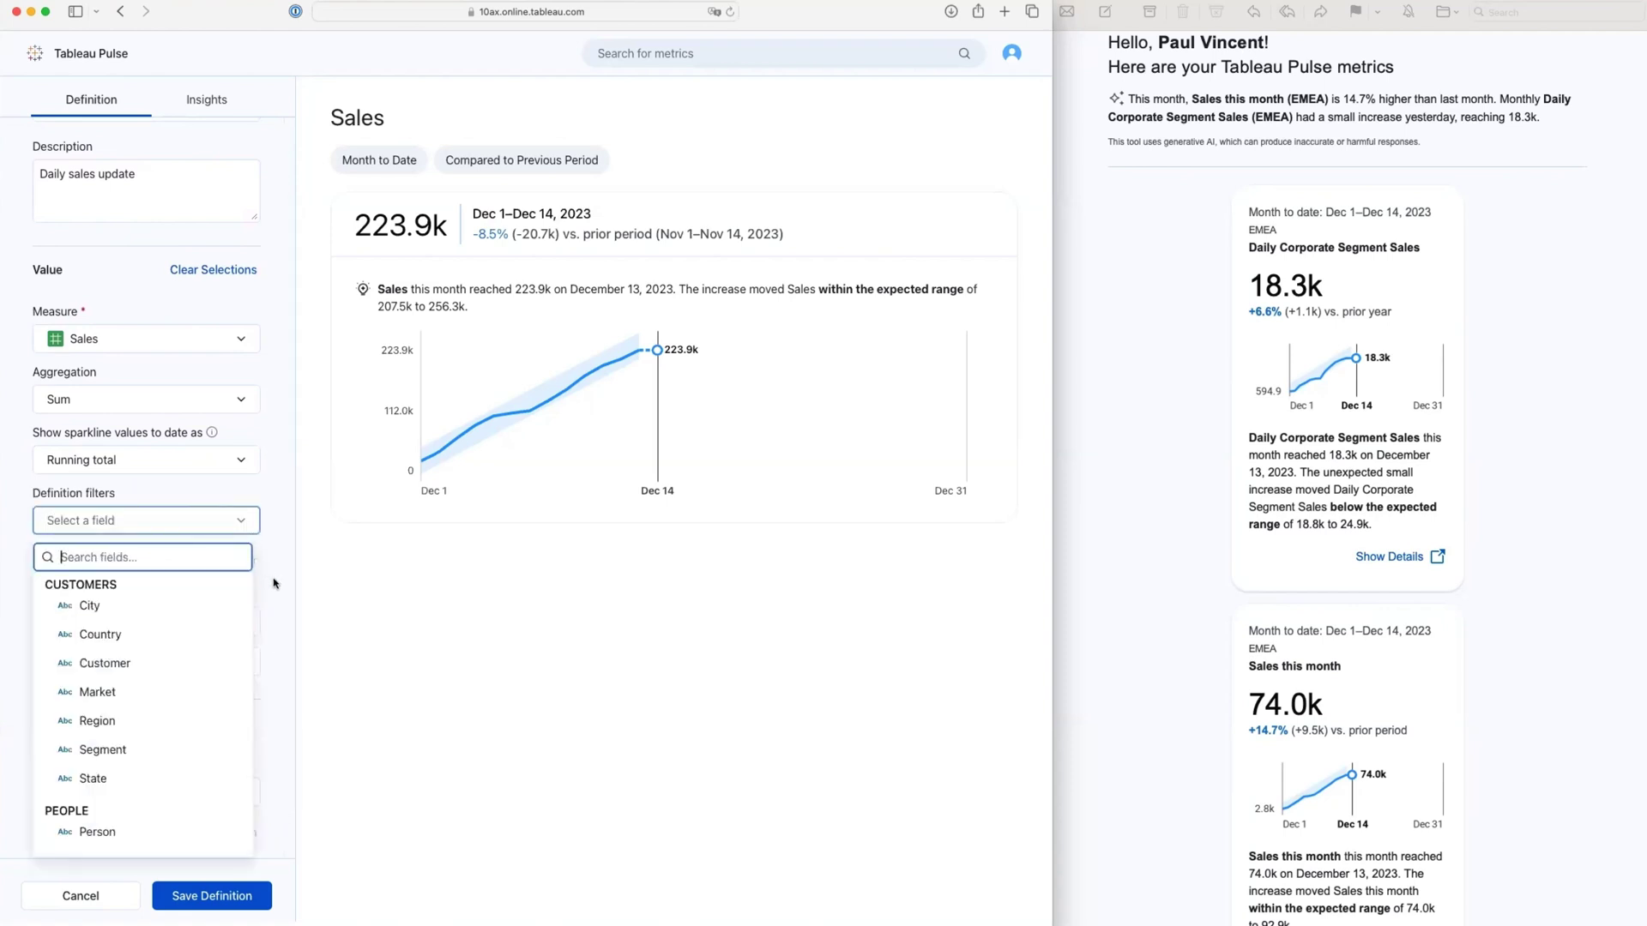
{"action": "scroll", "coordinate": [274, 585], "scroll_direction": "down", "scroll_amount": 2}
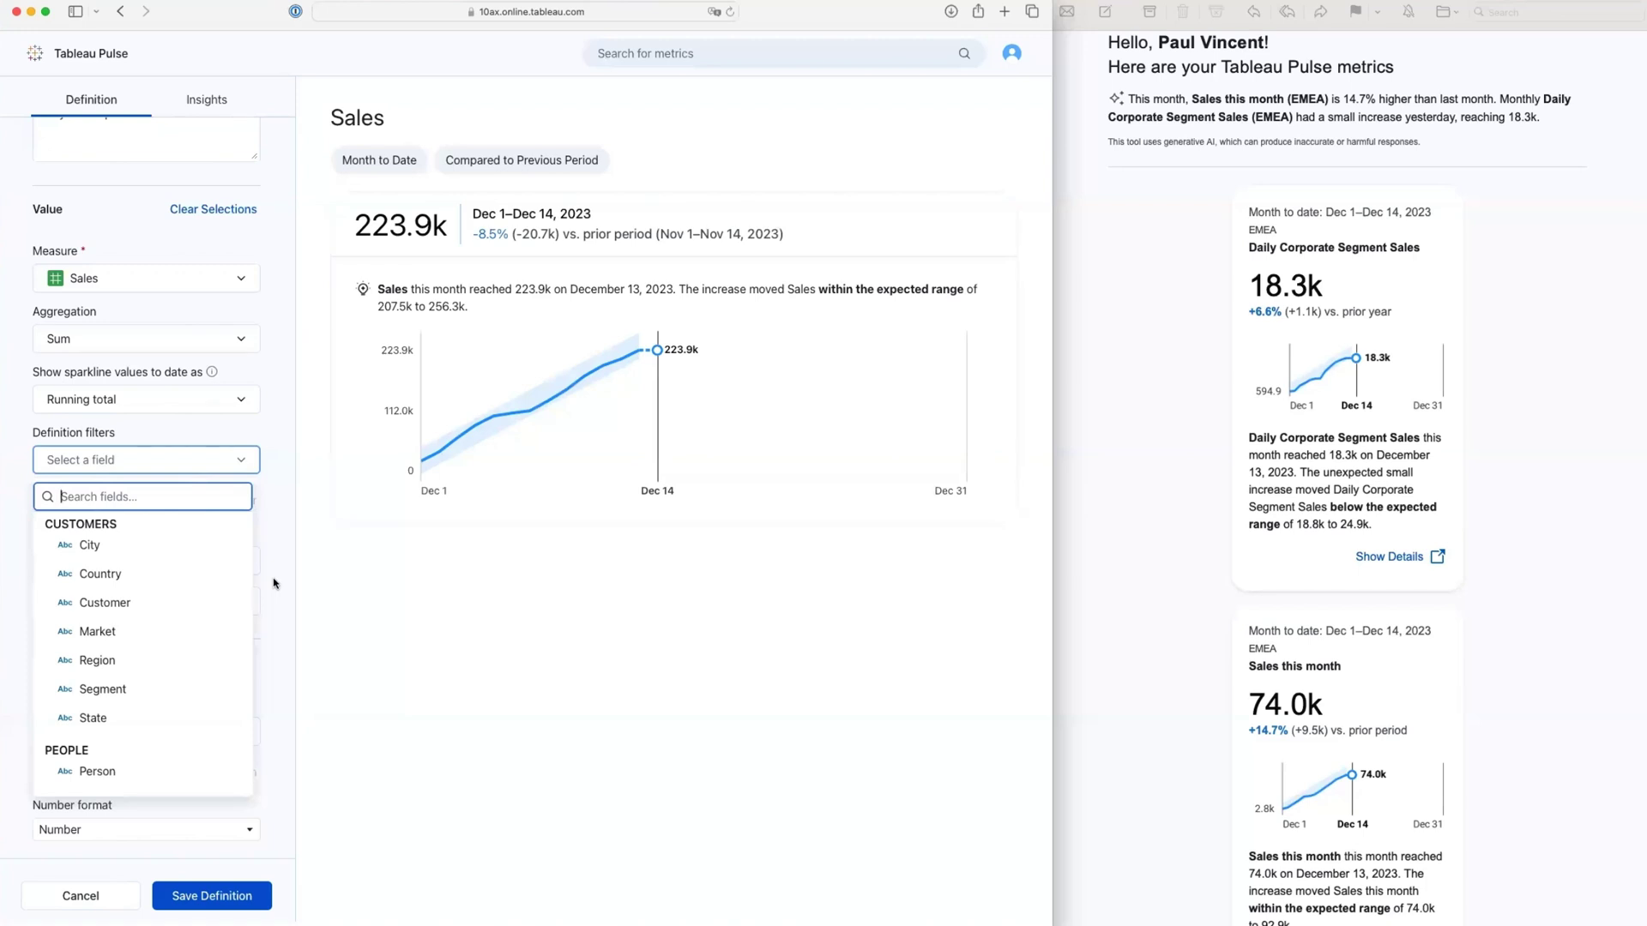
{"action": "left_click", "coordinate": [97, 631]}
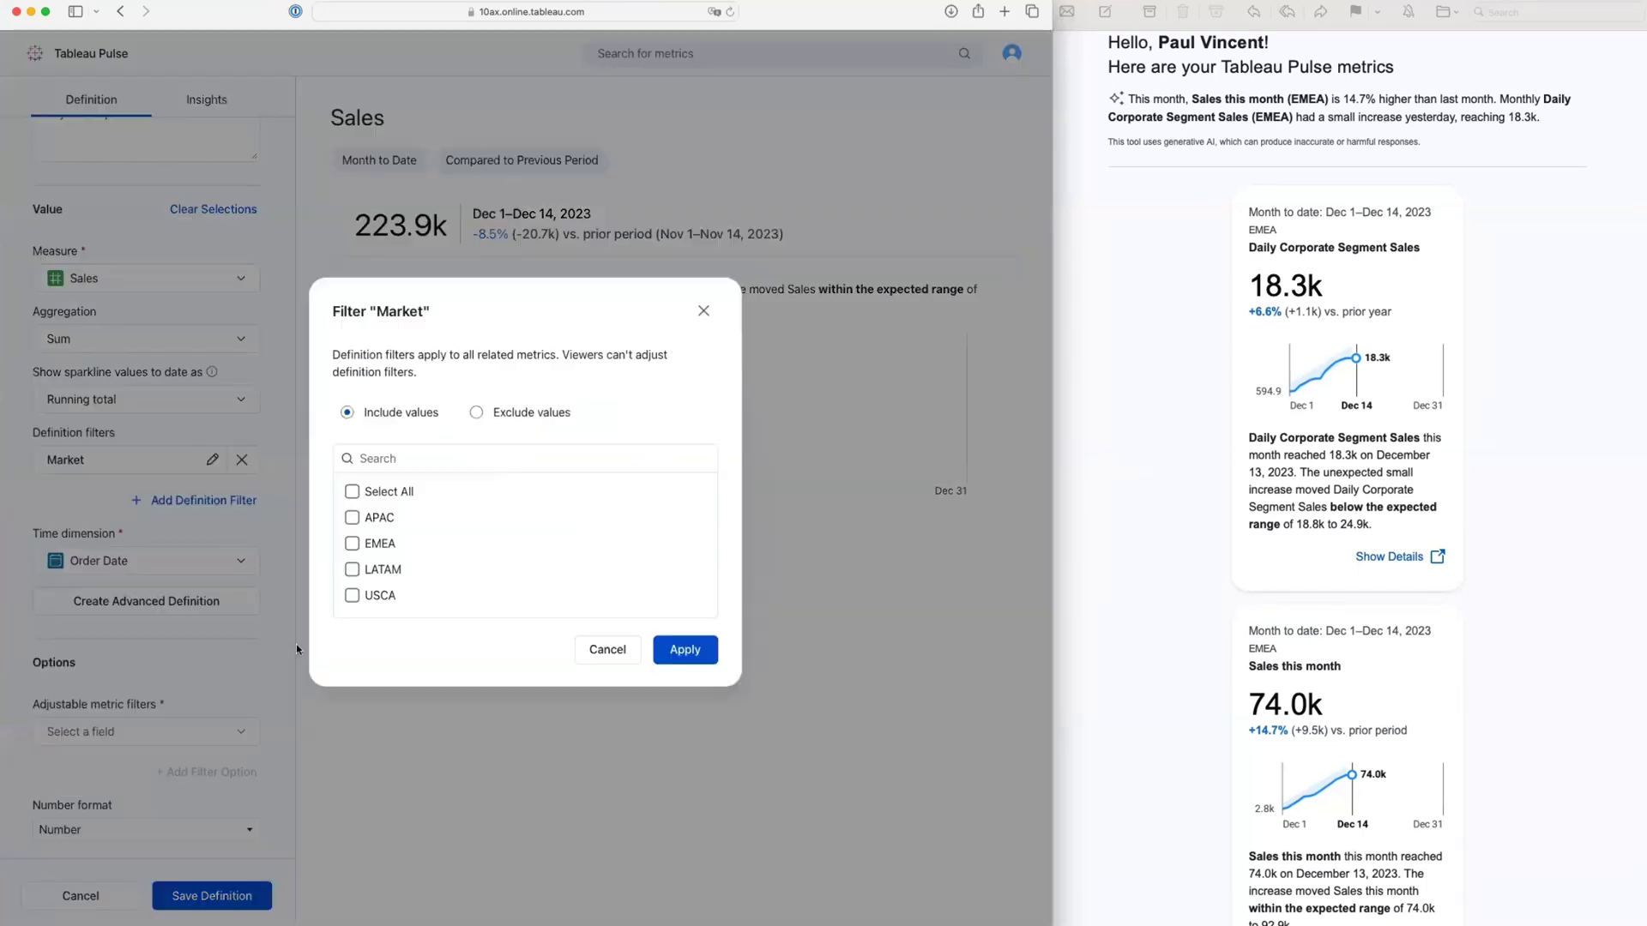
{"action": "left_click", "coordinate": [351, 545]}
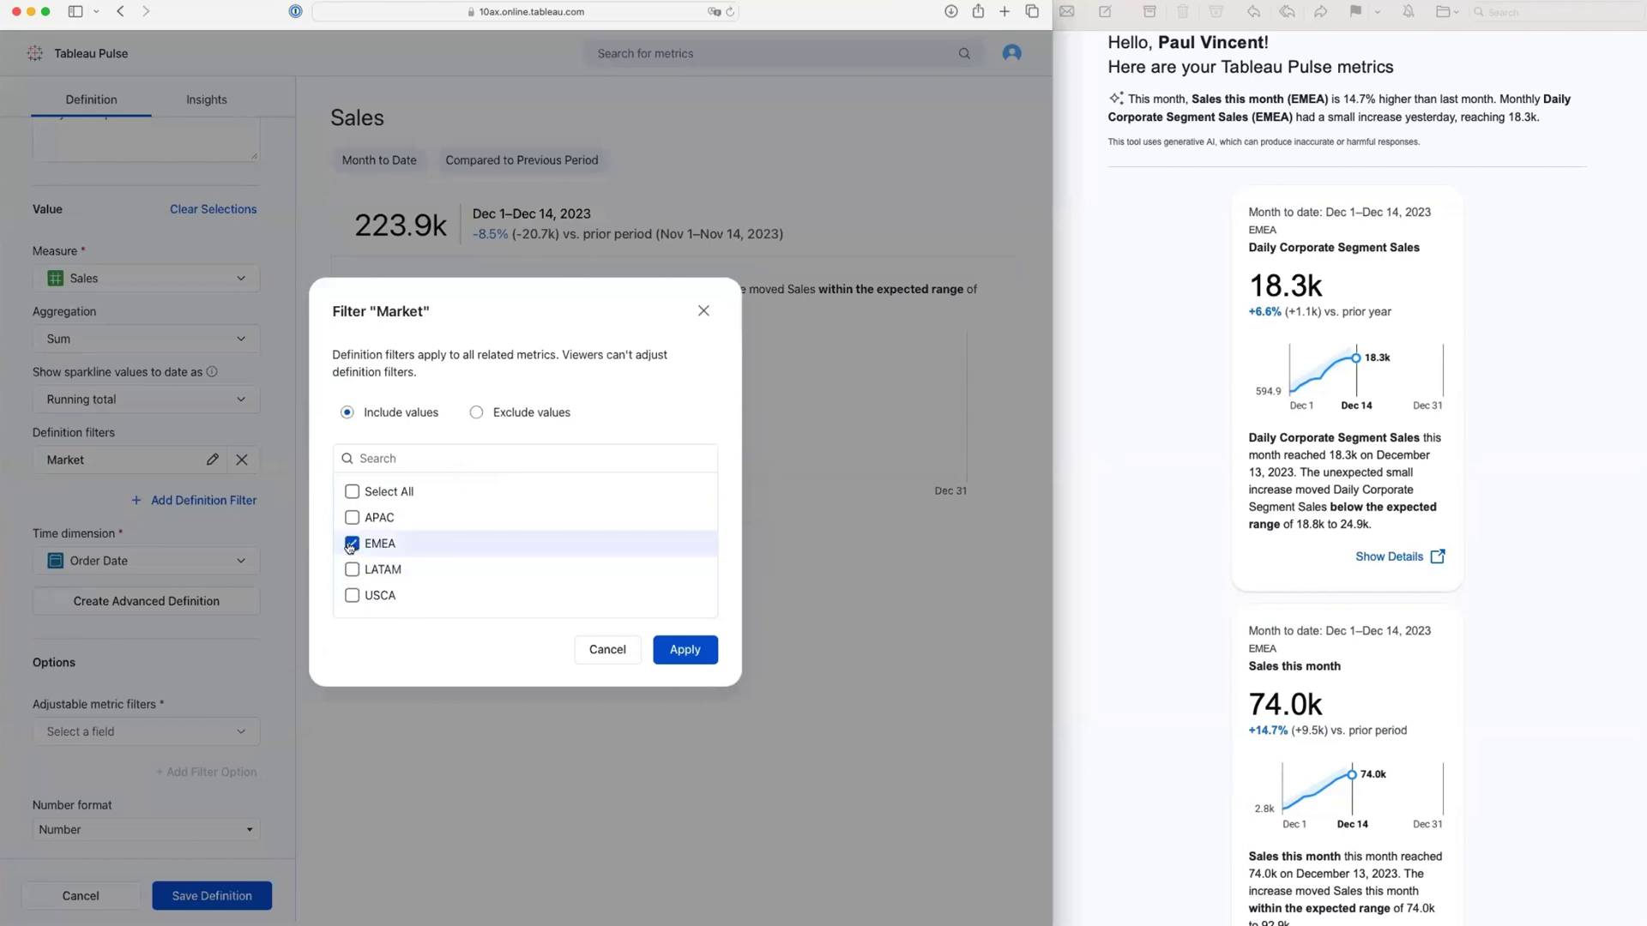
{"action": "left_click", "coordinate": [686, 654]}
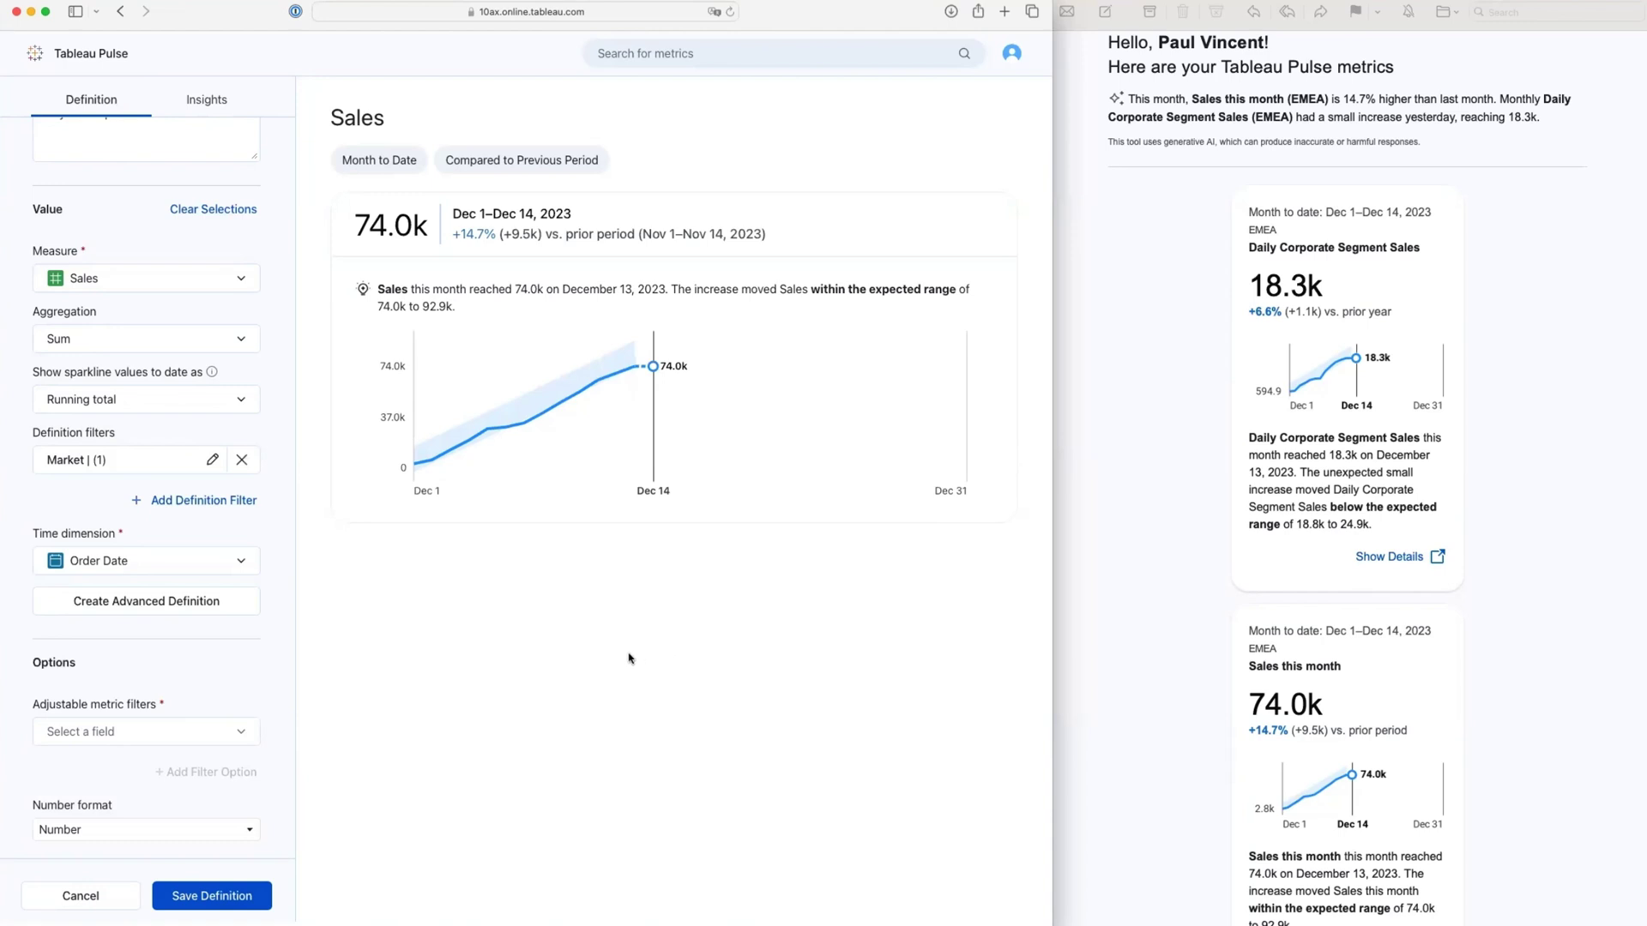
{"action": "left_click", "coordinate": [241, 735]}
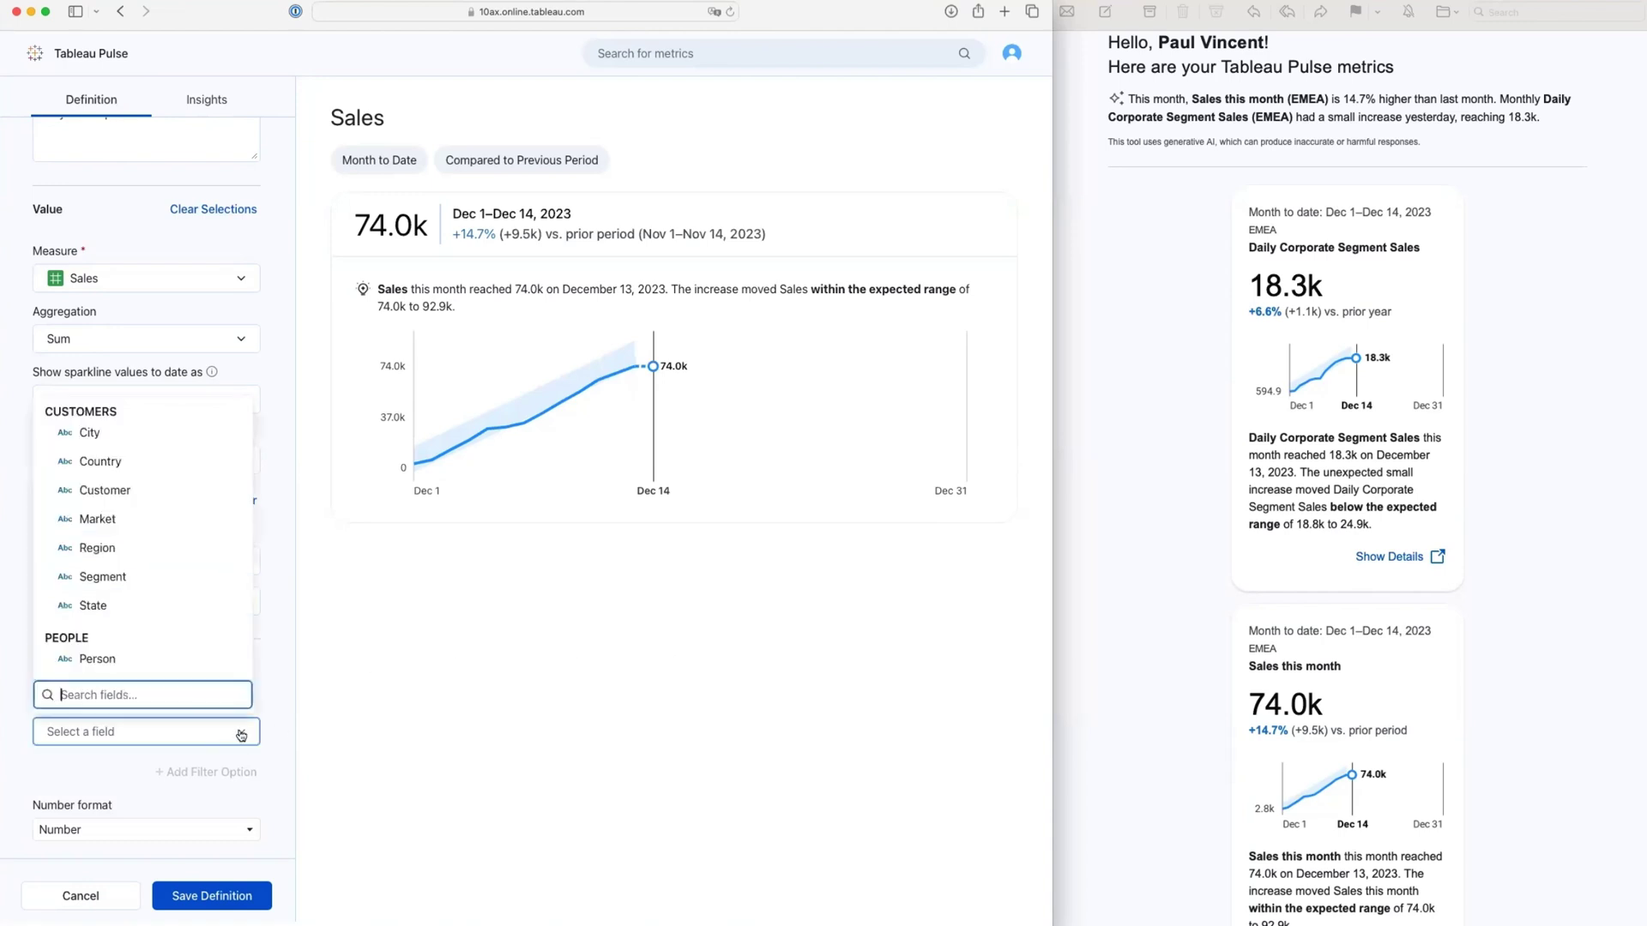
Add Segment as an adjustable metric filter and set the number format to Currency
{"action": "left_click", "coordinate": [103, 577]}
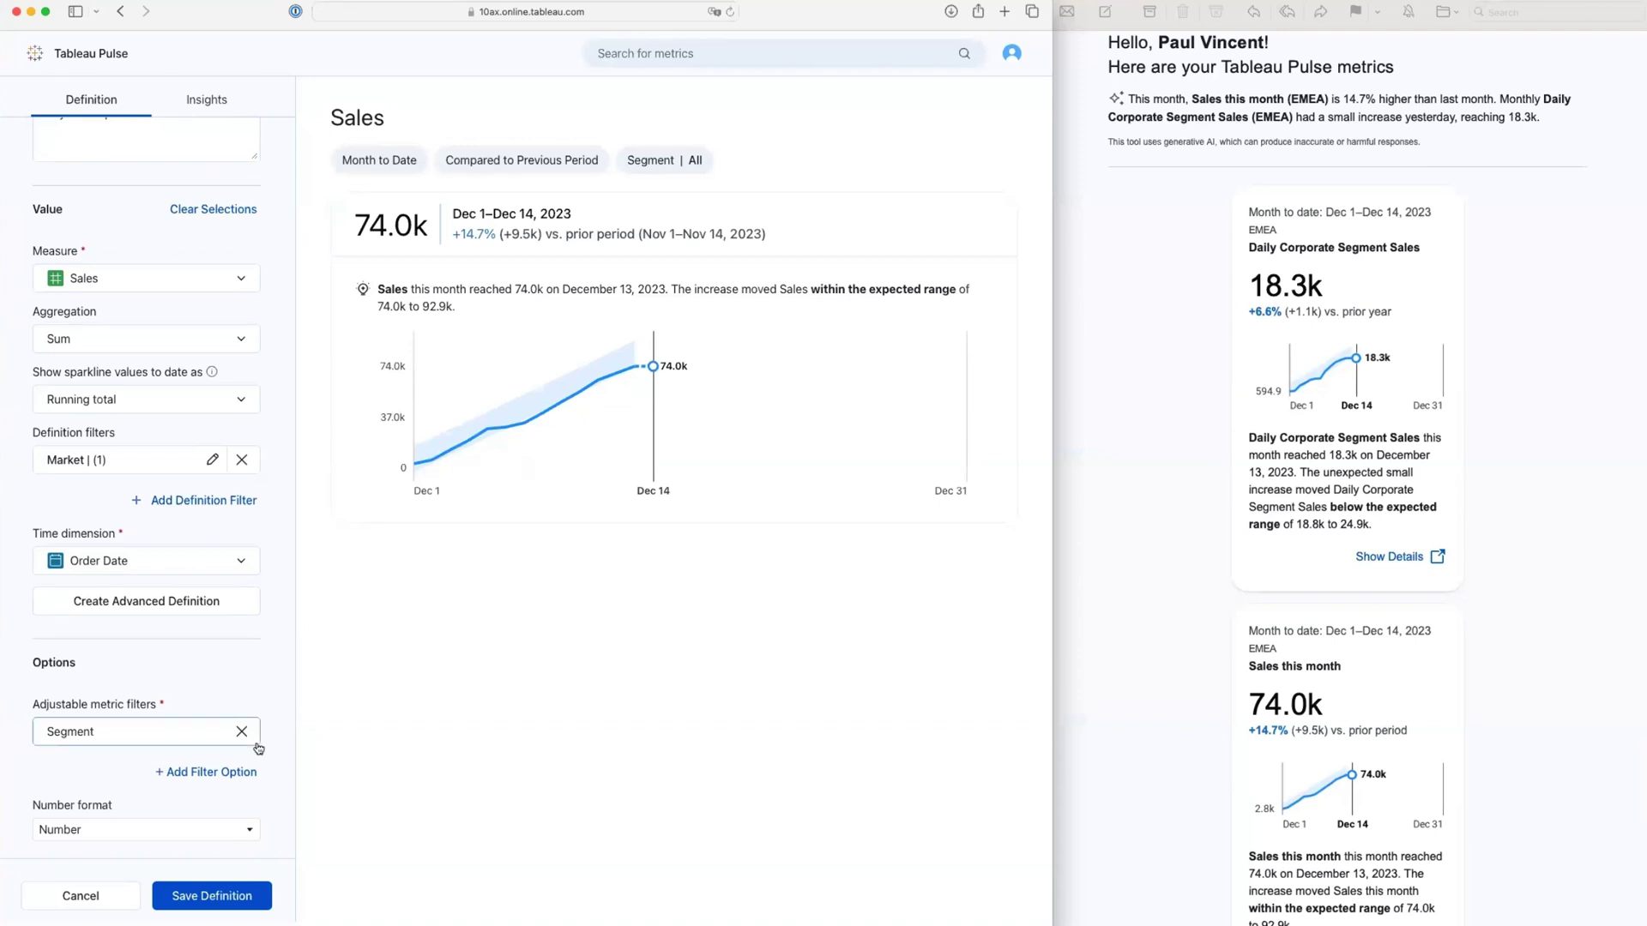
{"action": "scroll", "coordinate": [268, 789], "scroll_direction": "down", "scroll_amount": 1}
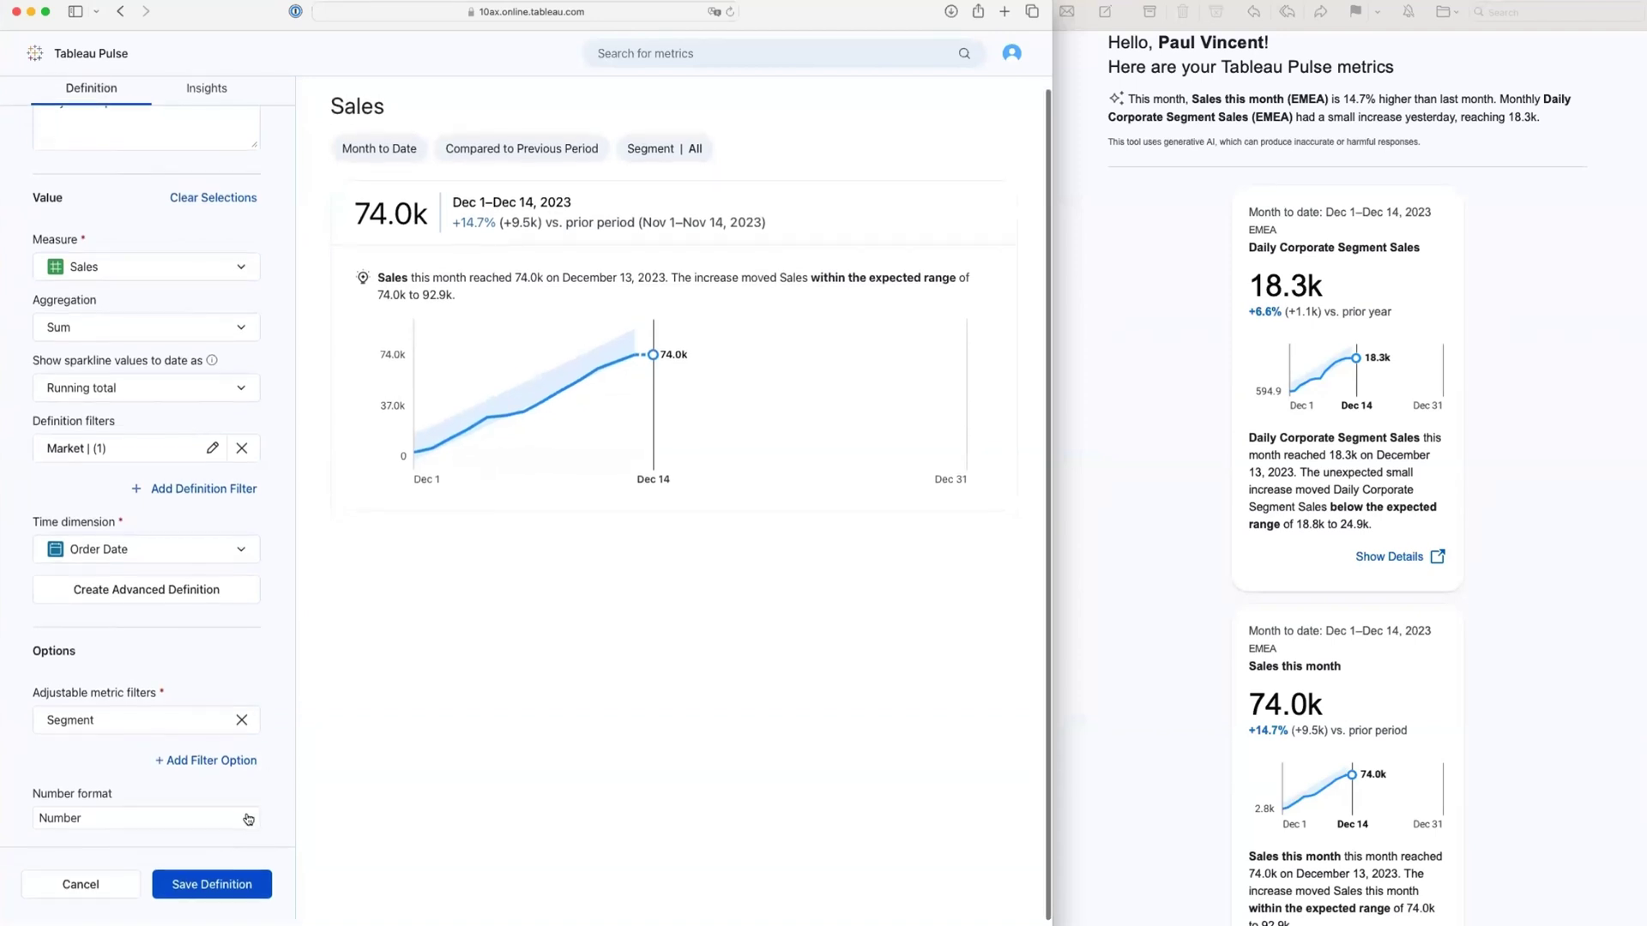
{"action": "left_click", "coordinate": [248, 819]}
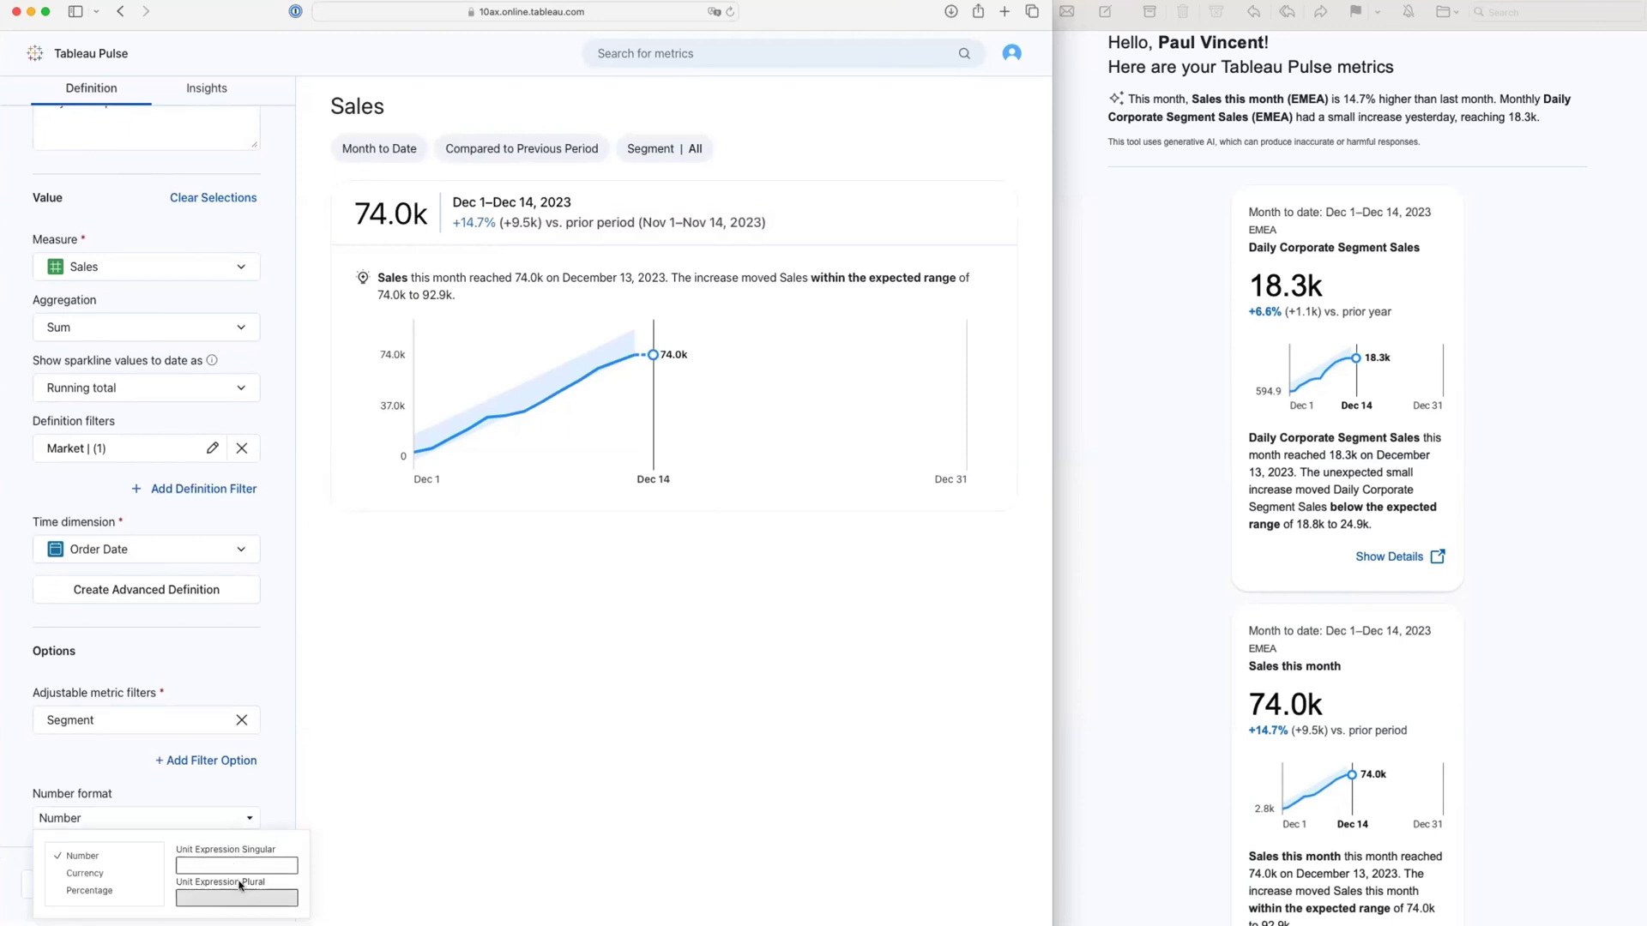
{"action": "left_click", "coordinate": [104, 875]}
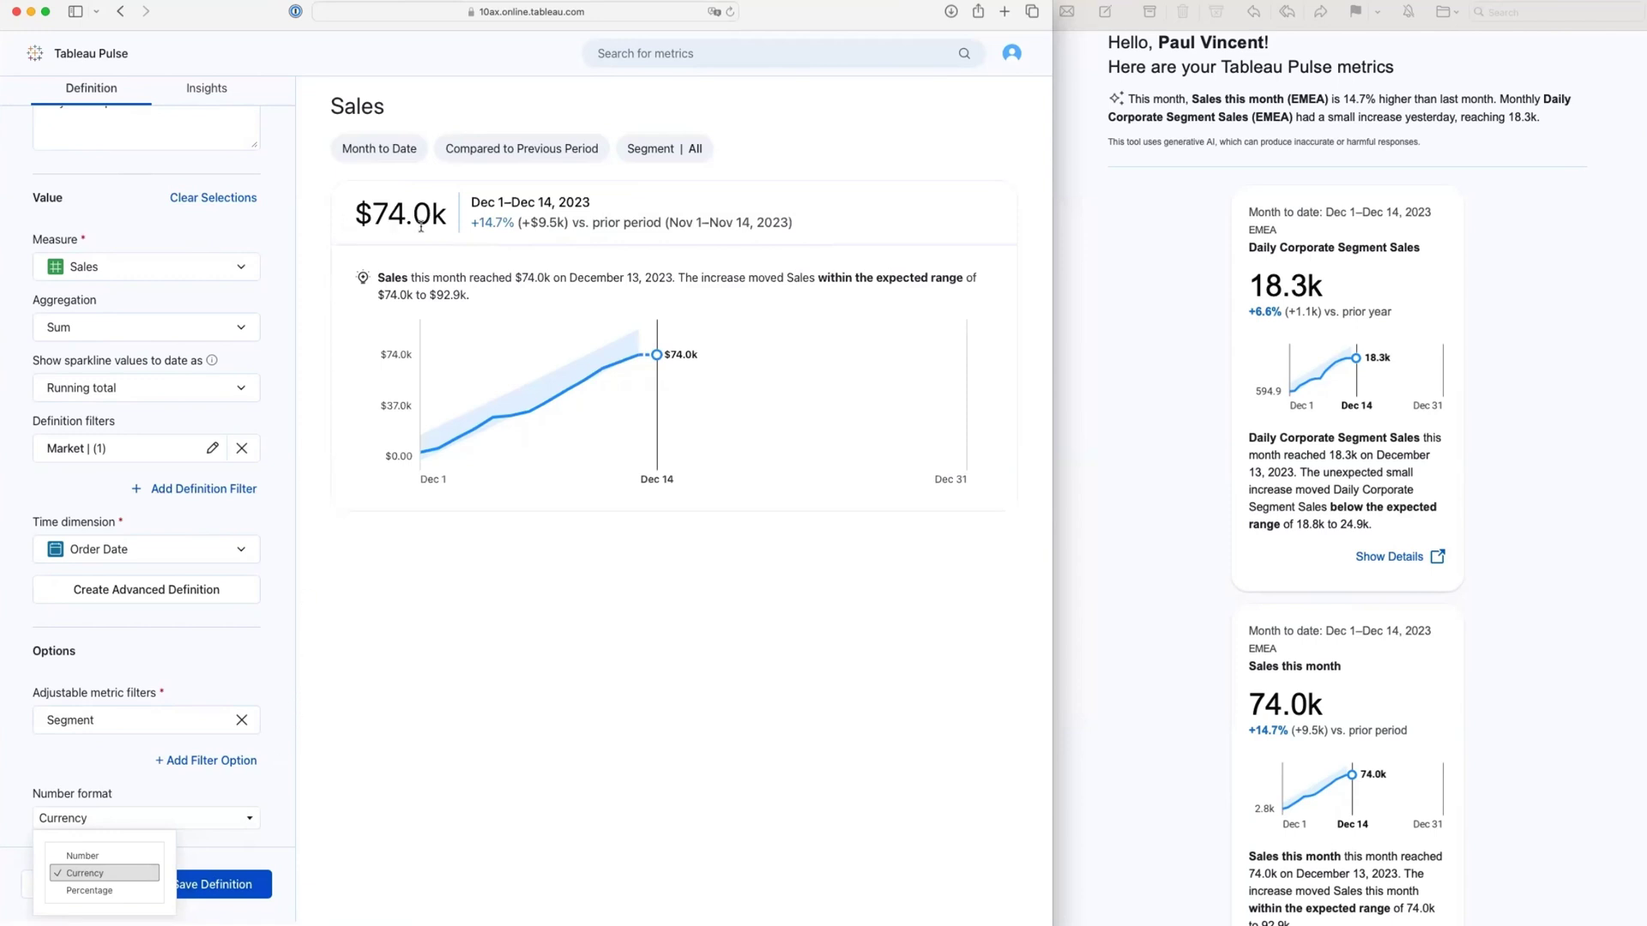
{"action": "left_click", "coordinate": [285, 761]}
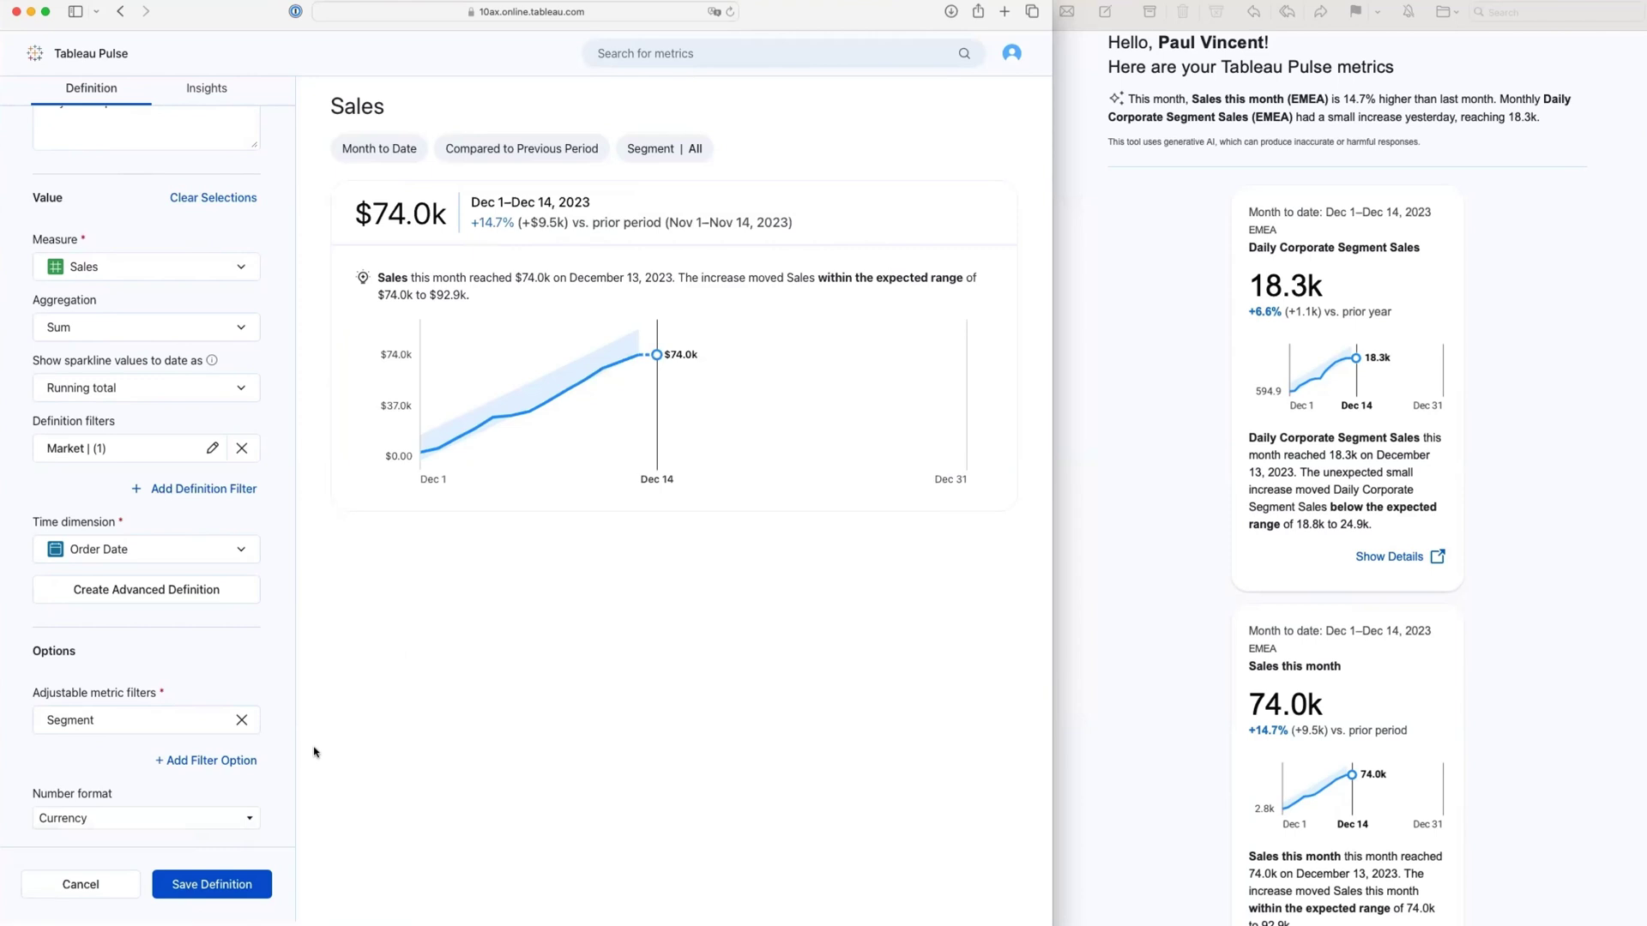
{"action": "left_click", "coordinate": [205, 886]}
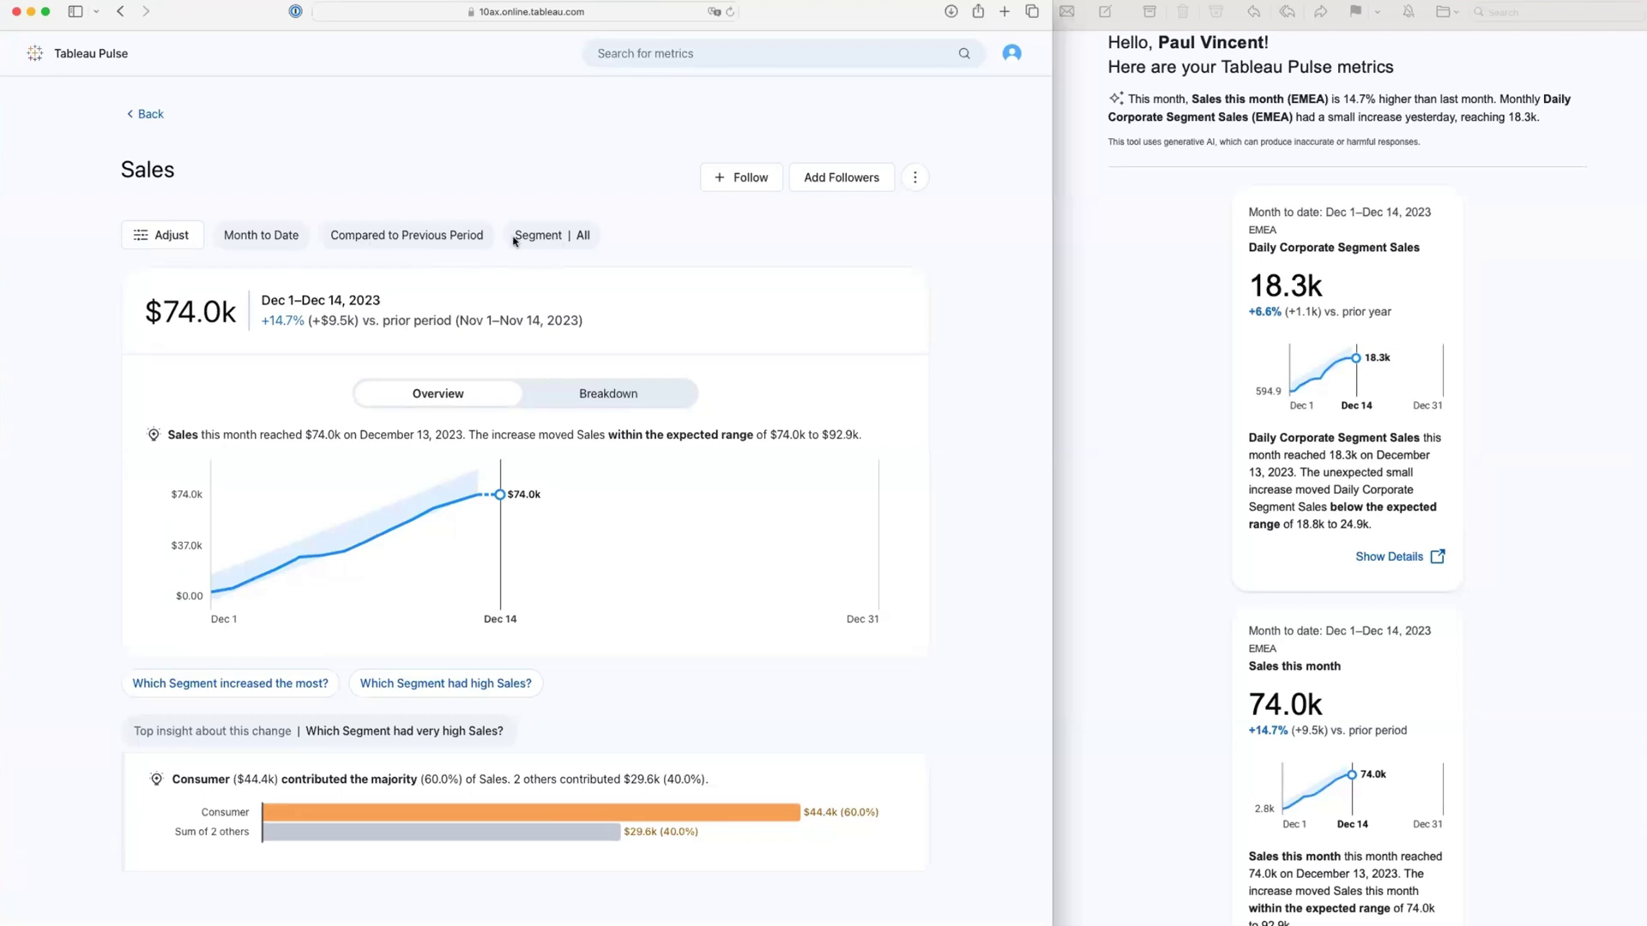
Switch the saved Sales metric's page into adjust mode
{"action": "left_click", "coordinate": [172, 236]}
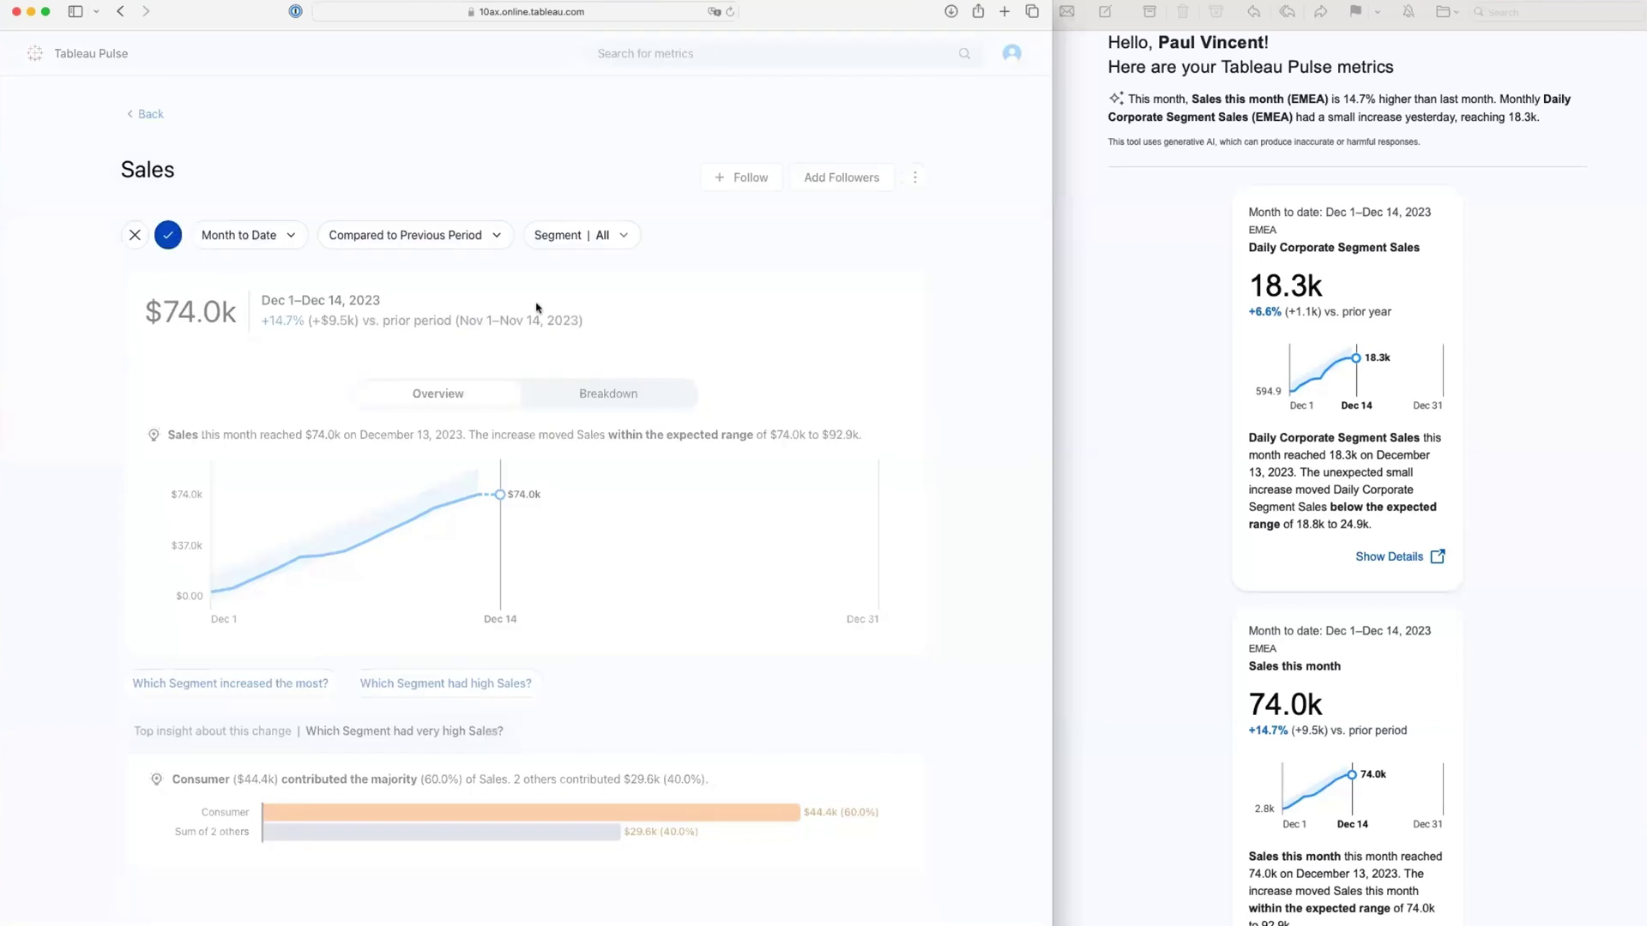
Exclude Corporate and Home Office so only Consumer remains, then follow the metric
{"action": "left_click", "coordinate": [619, 240]}
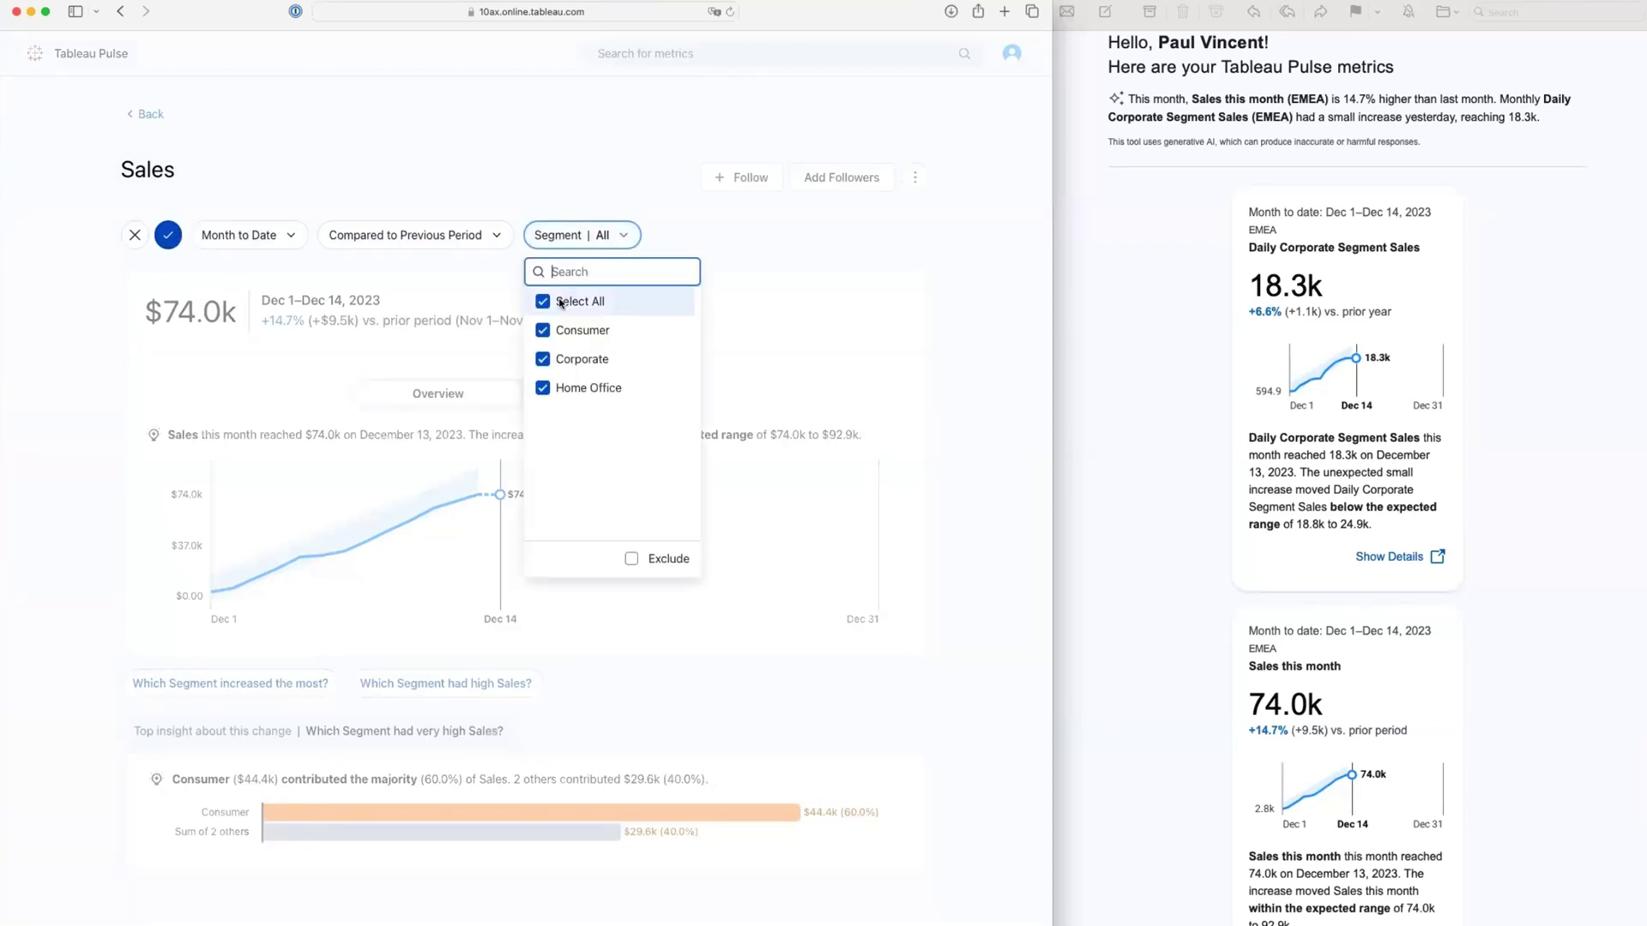
{"action": "left_click", "coordinate": [543, 361]}
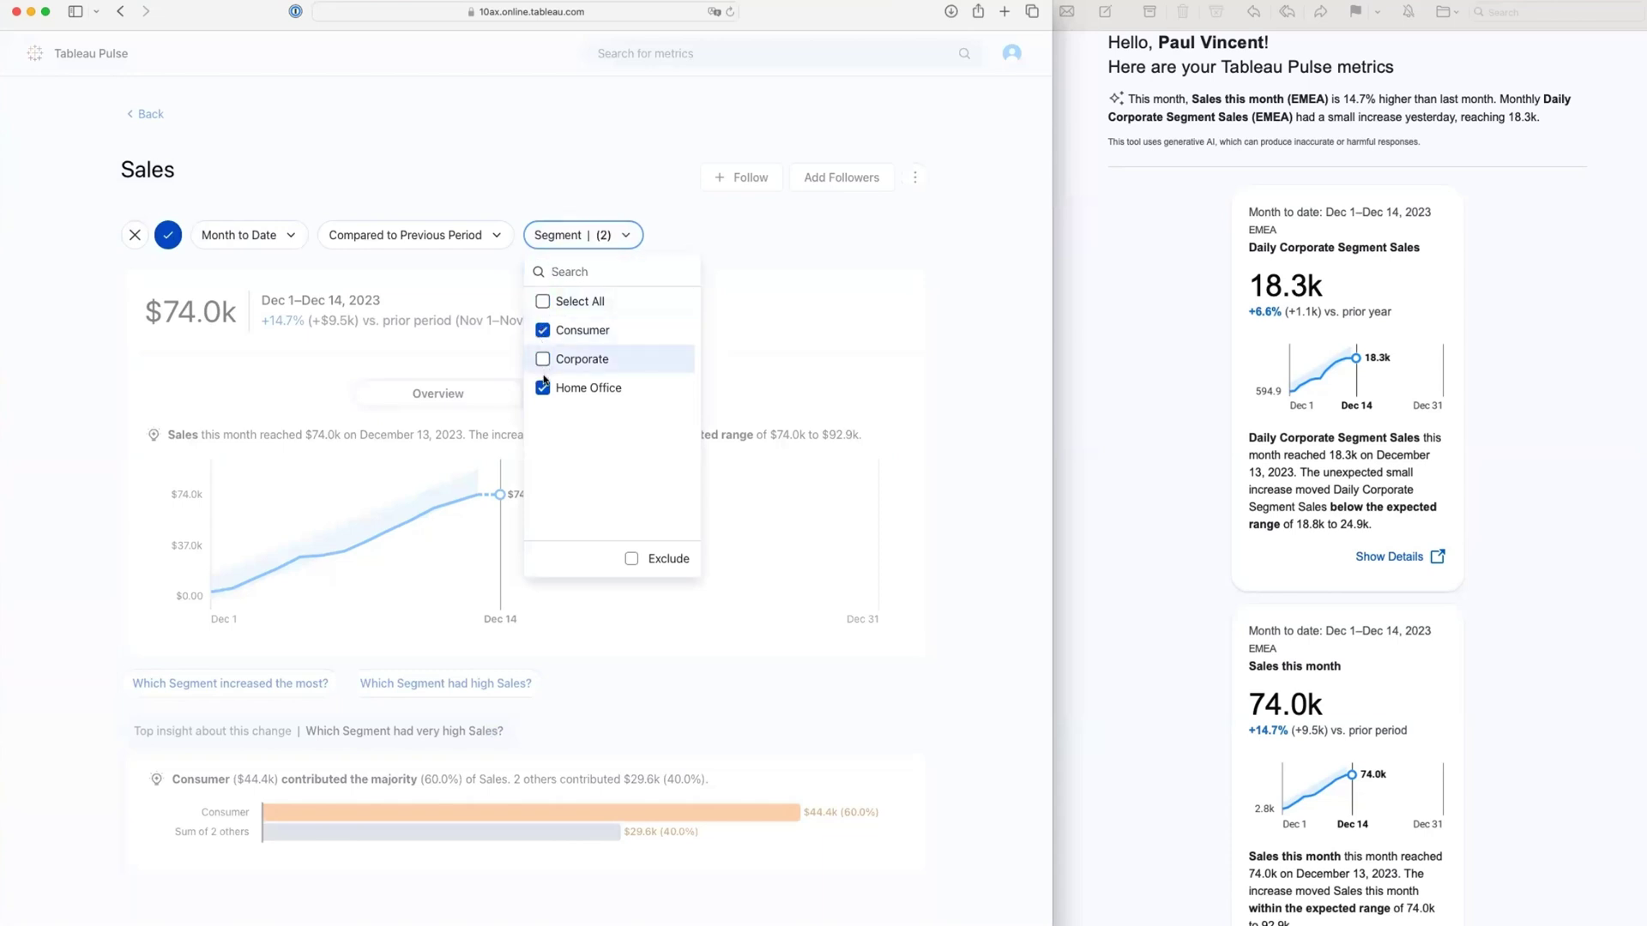
{"action": "left_click", "coordinate": [543, 389]}
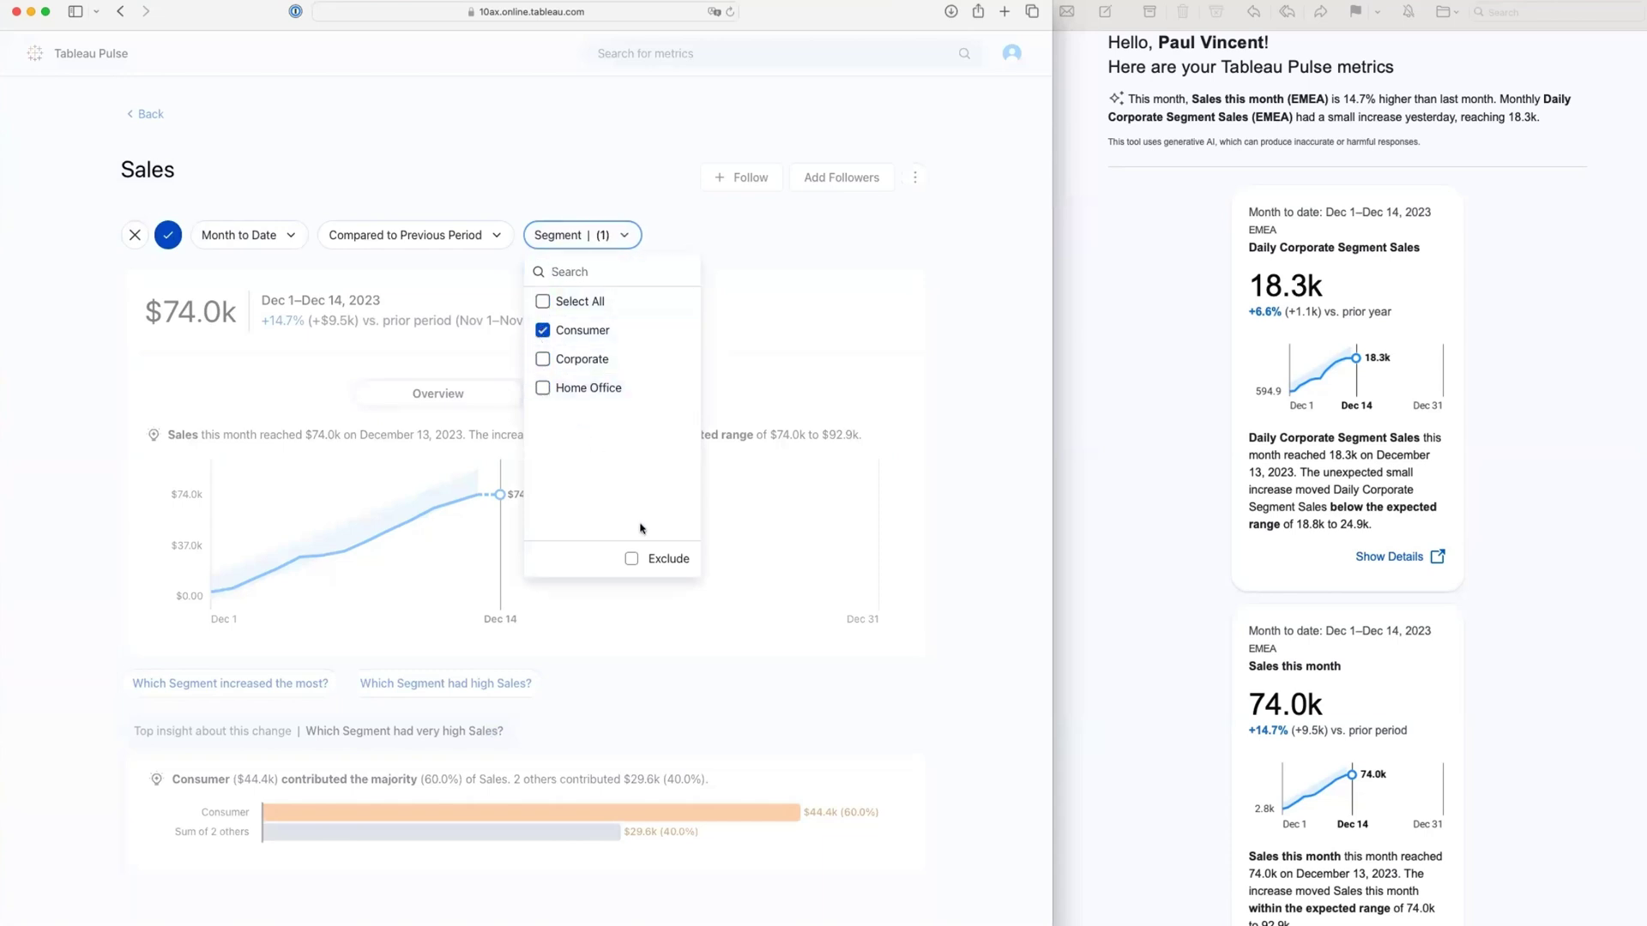
{"action": "left_click", "coordinate": [791, 346]}
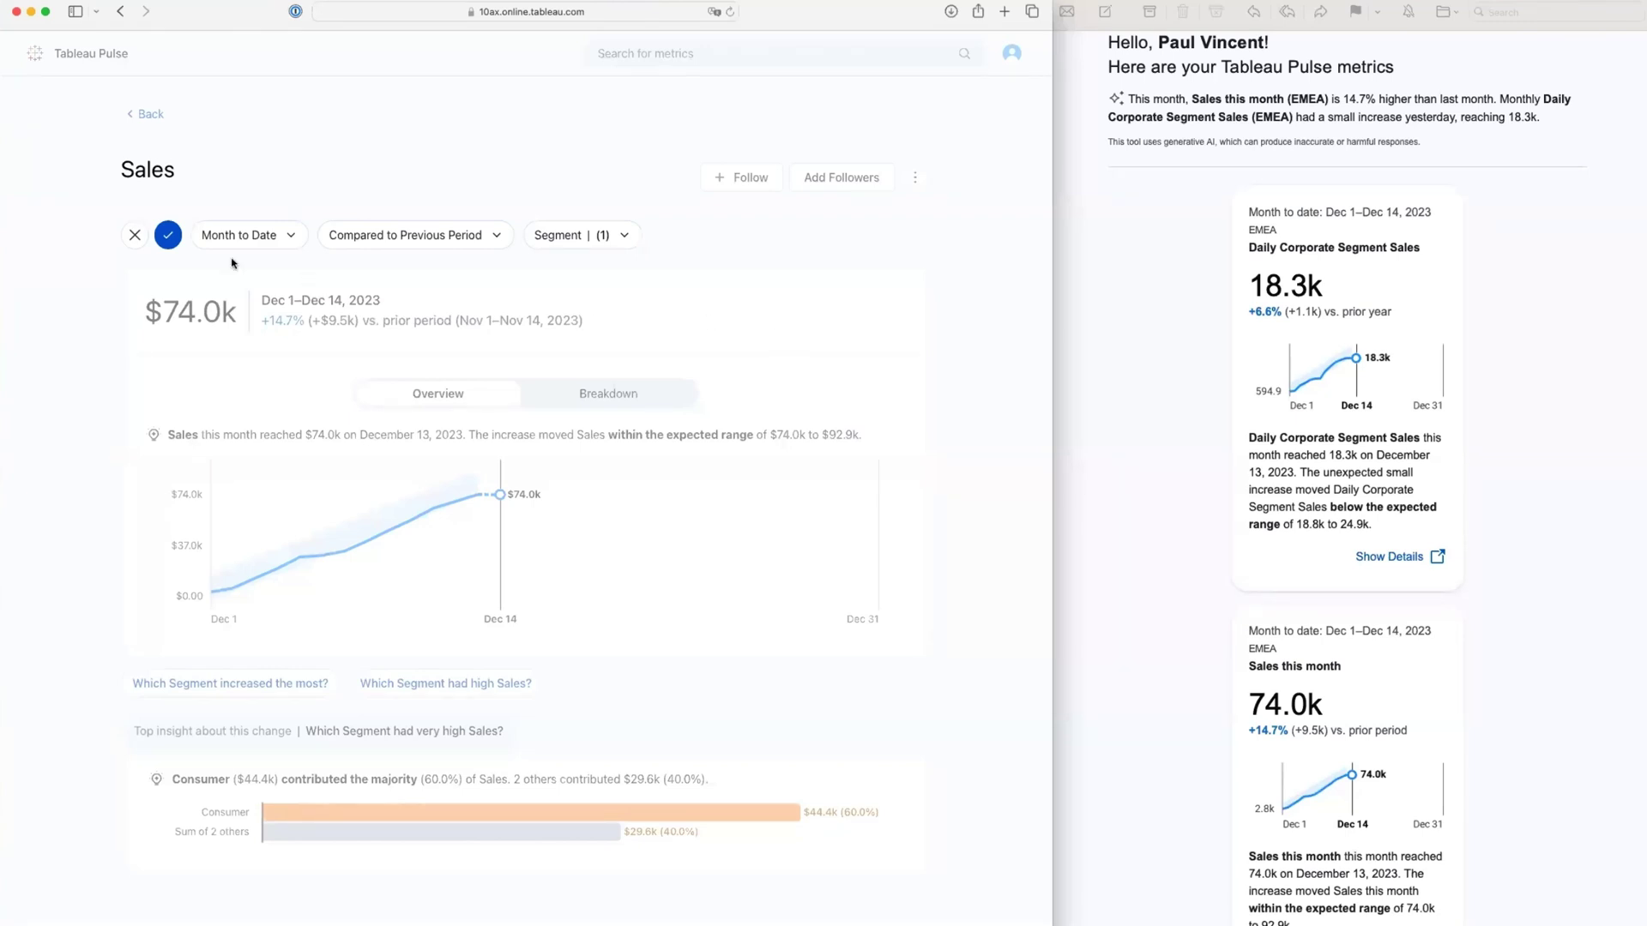
{"action": "left_click", "coordinate": [173, 241]}
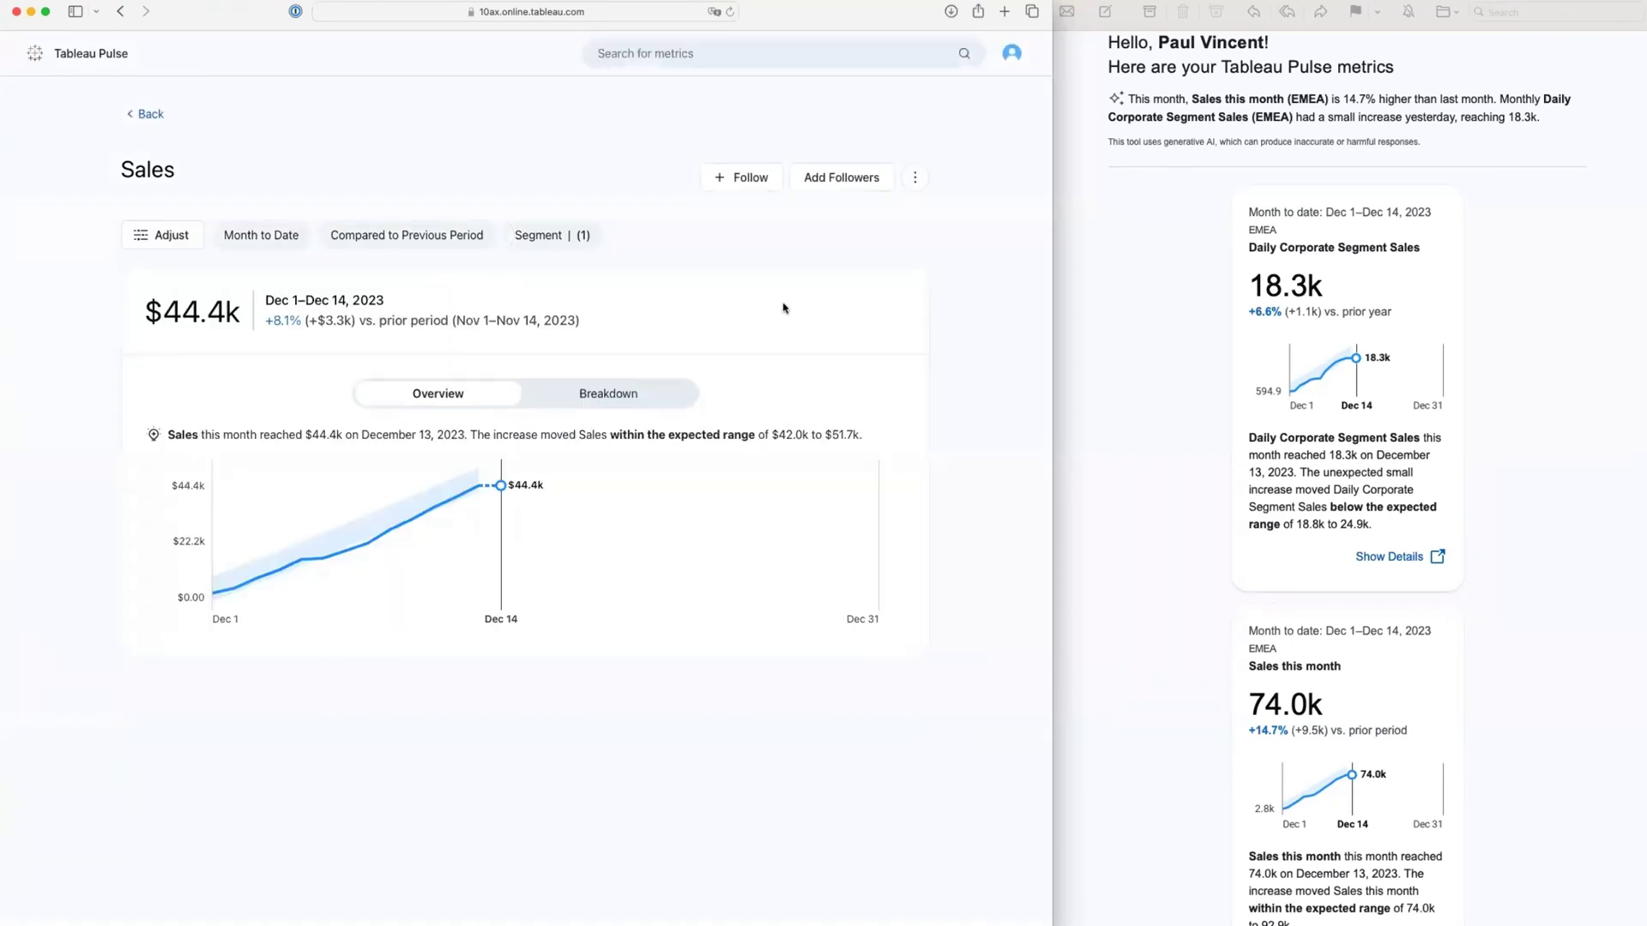
{"action": "left_click", "coordinate": [744, 182]}
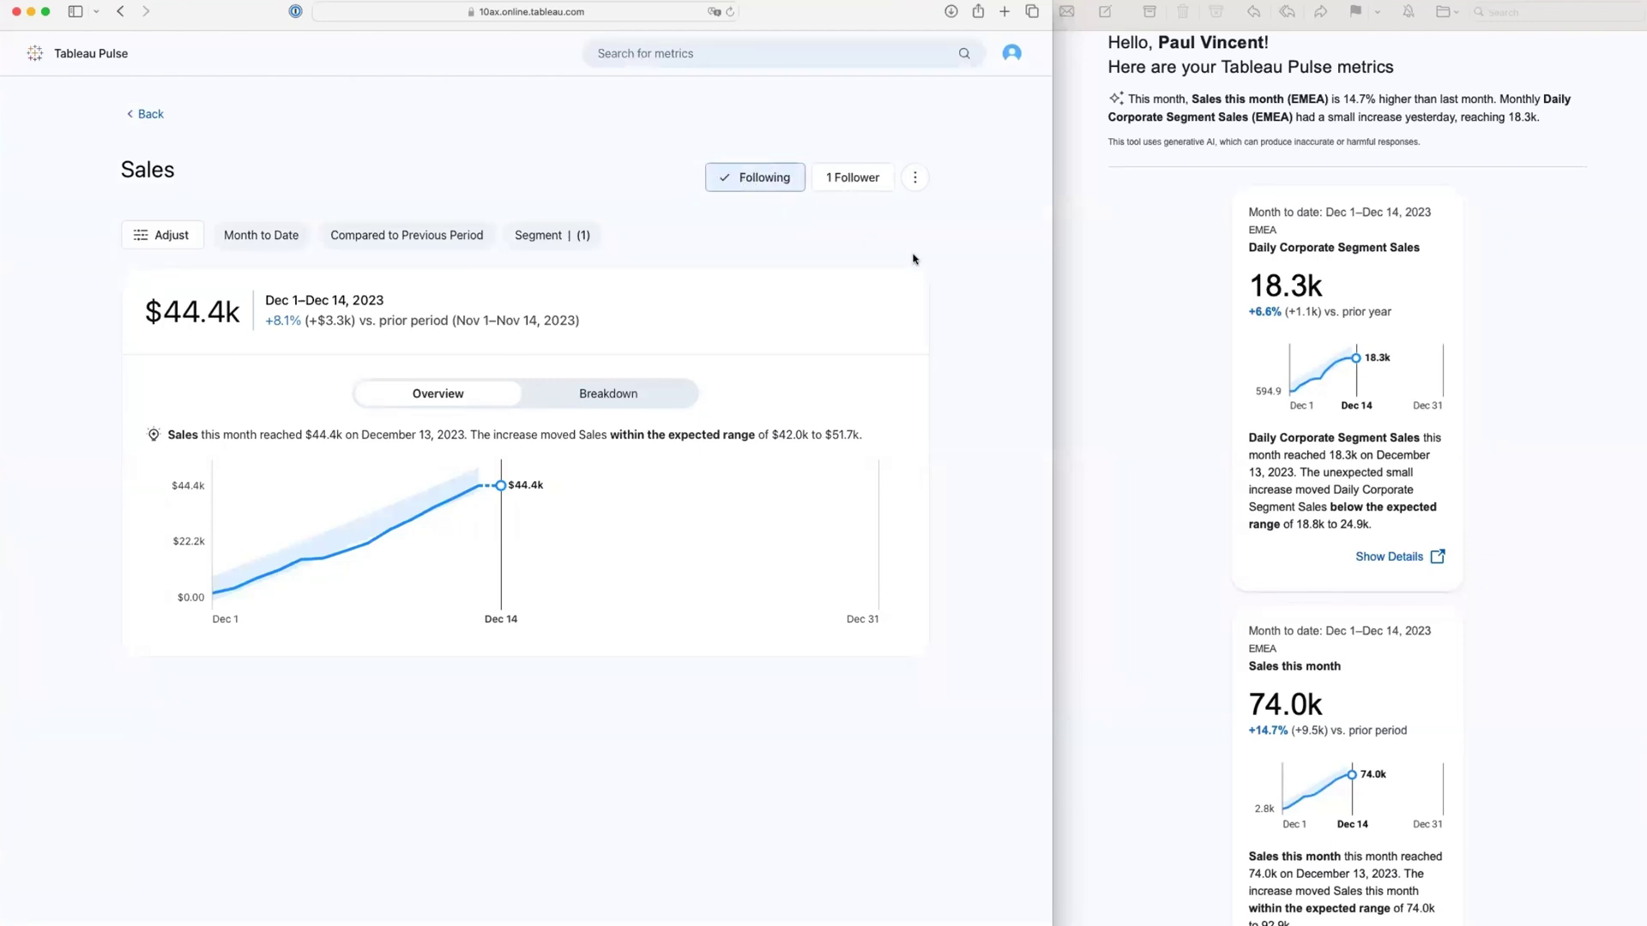